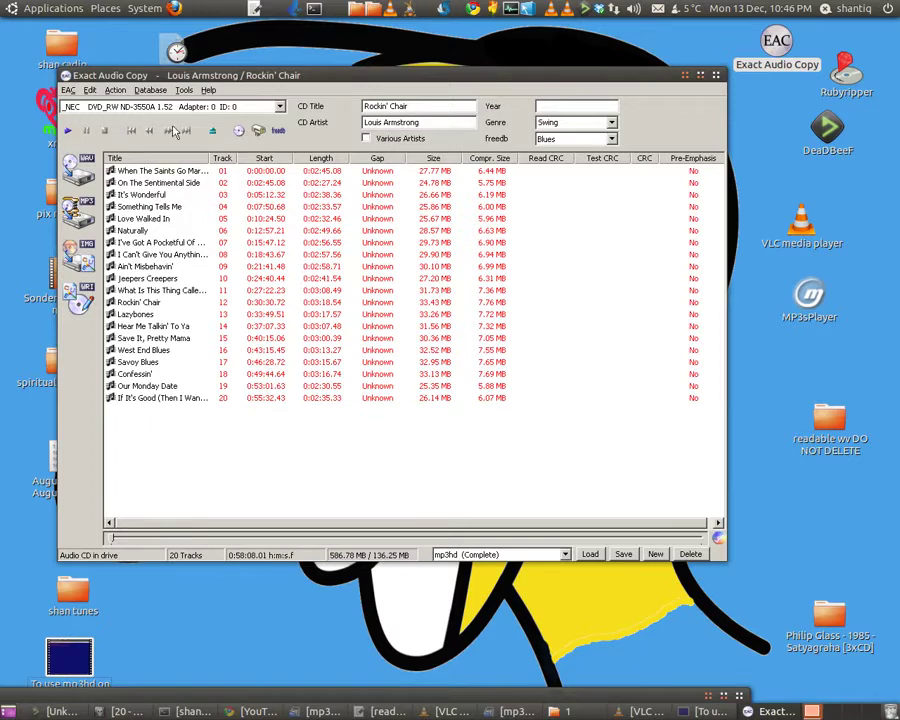
- Review the available sources for retrieving the CD's track information, including remote freedb
{"action": "left_click_drag", "start_coordinate": [336, 76], "coordinate": [362, 134]}
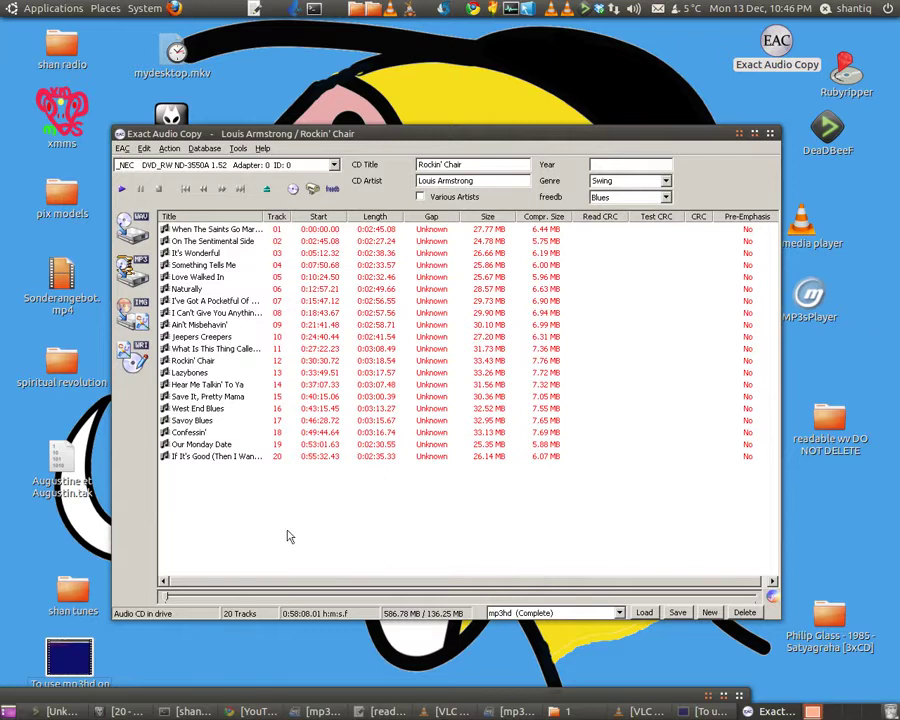
{"action": "left_click", "coordinate": [205, 149]}
{"action": "mouse_move", "coordinate": [244, 231]}
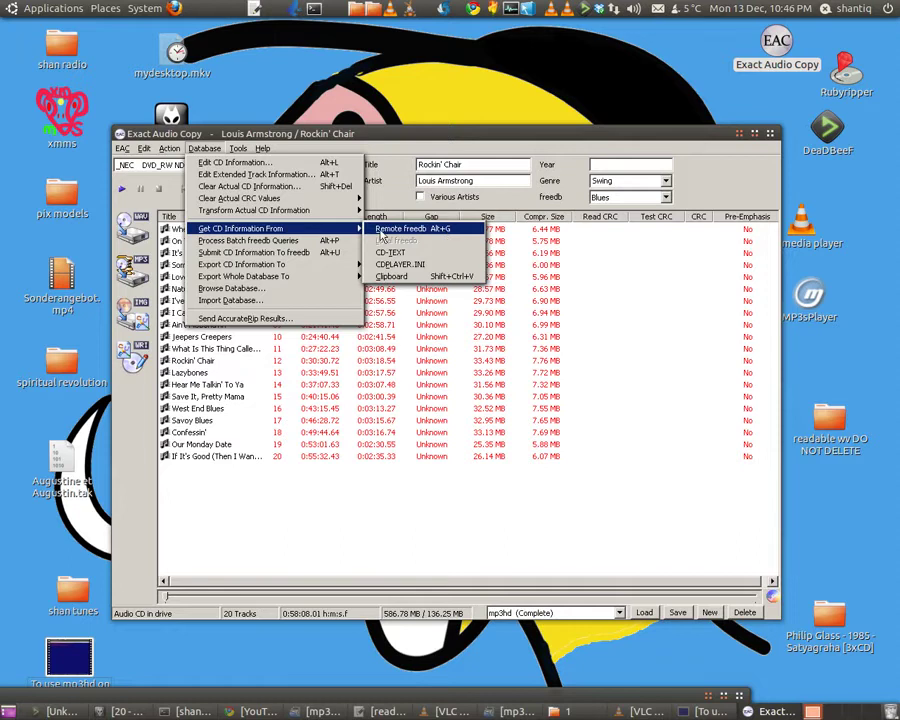
{"action": "left_click", "coordinate": [397, 374]}
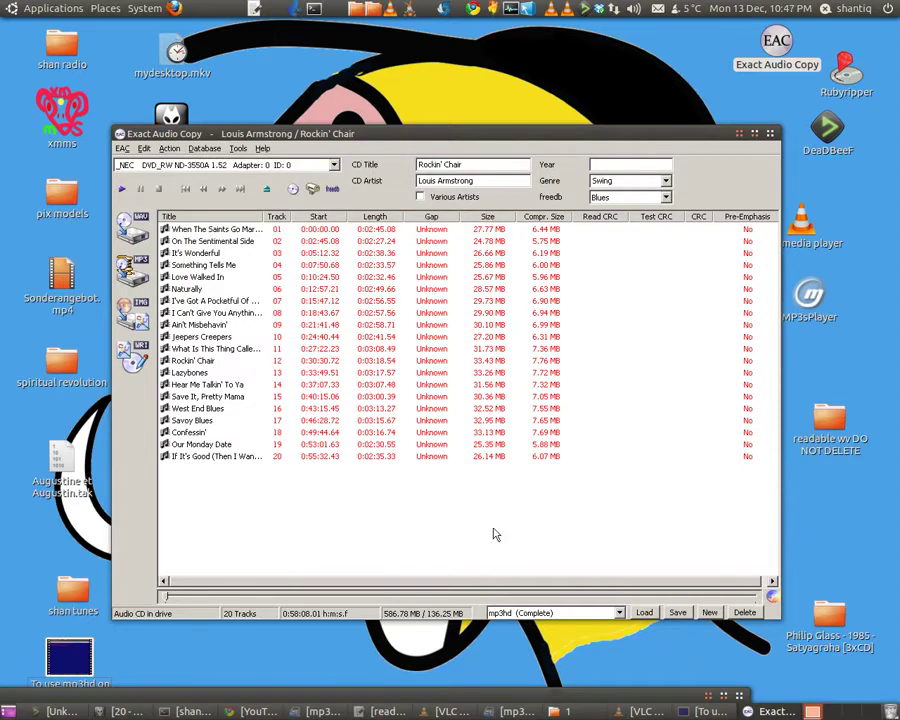
- Open the compression options and show the external compression settings
{"action": "key", "text": "F11"}
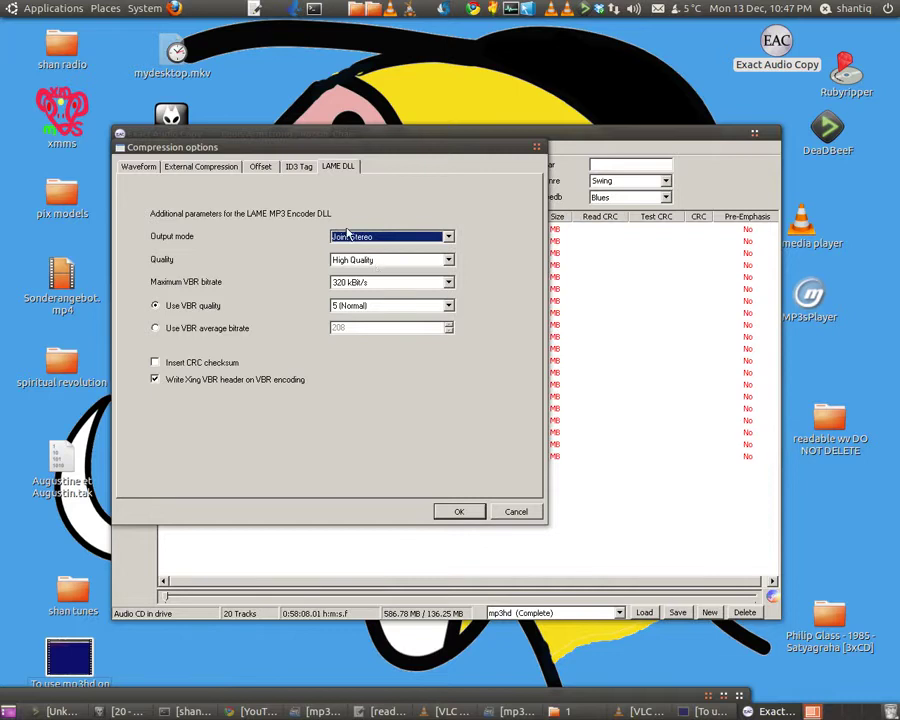
{"action": "left_click", "coordinate": [183, 168]}
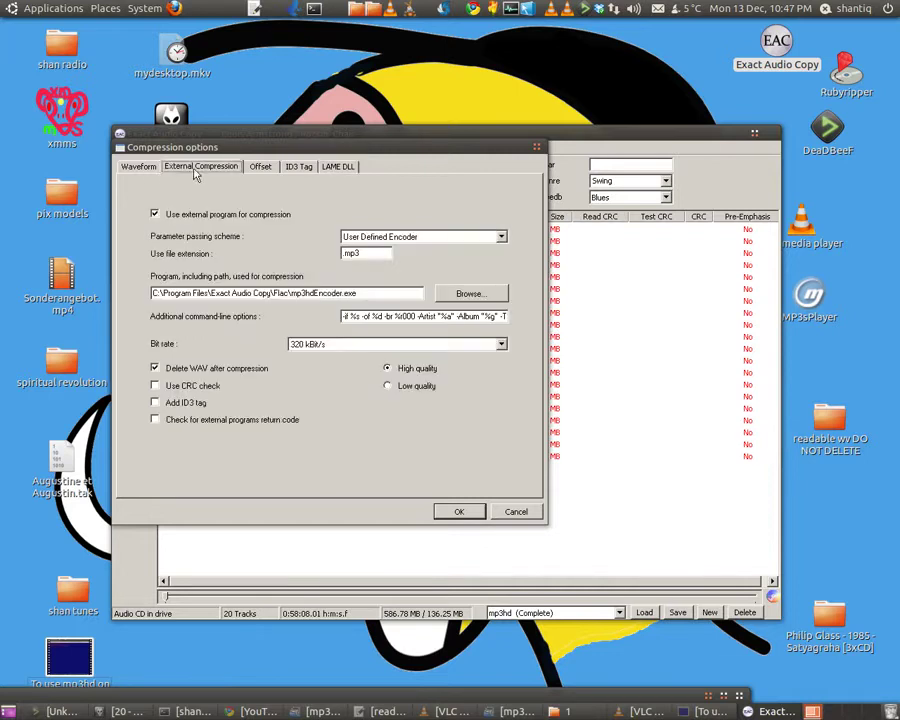
{"action": "left_click_drag", "start_coordinate": [227, 147], "coordinate": [377, 193]}
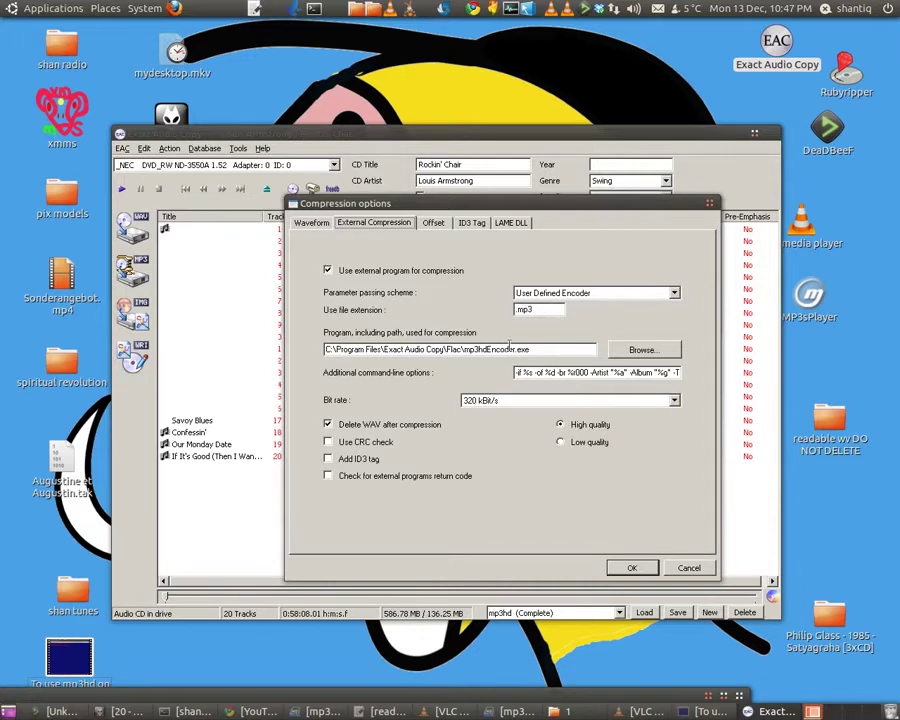
- Inspect the encoder programs in the Flac folder and its parent Exact Audio Copy folder without choosing a different encoder
{"action": "left_click", "coordinate": [661, 352]}
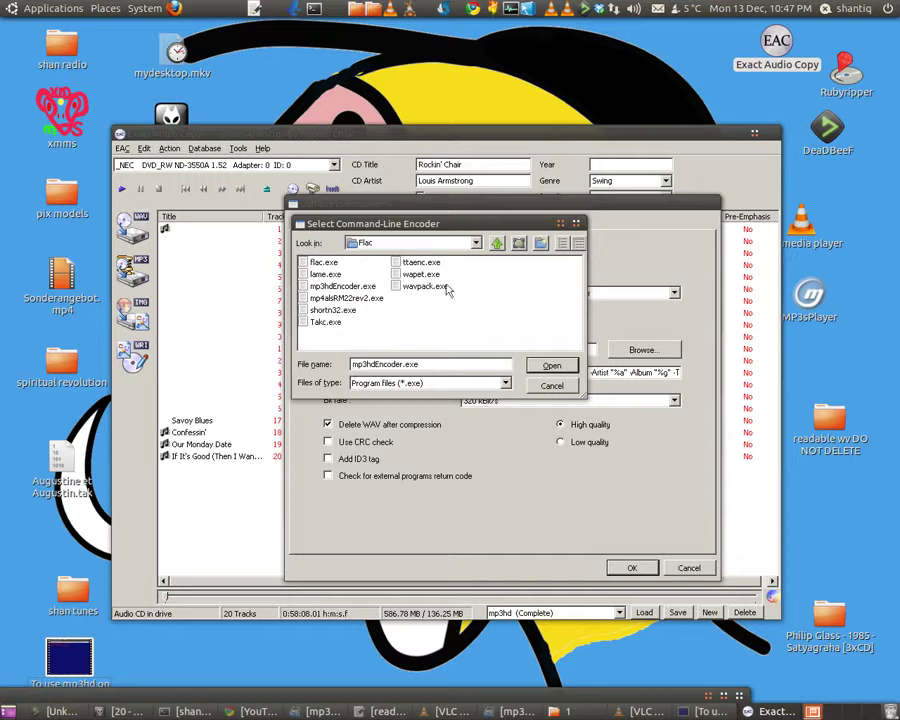
{"action": "left_click", "coordinate": [497, 244]}
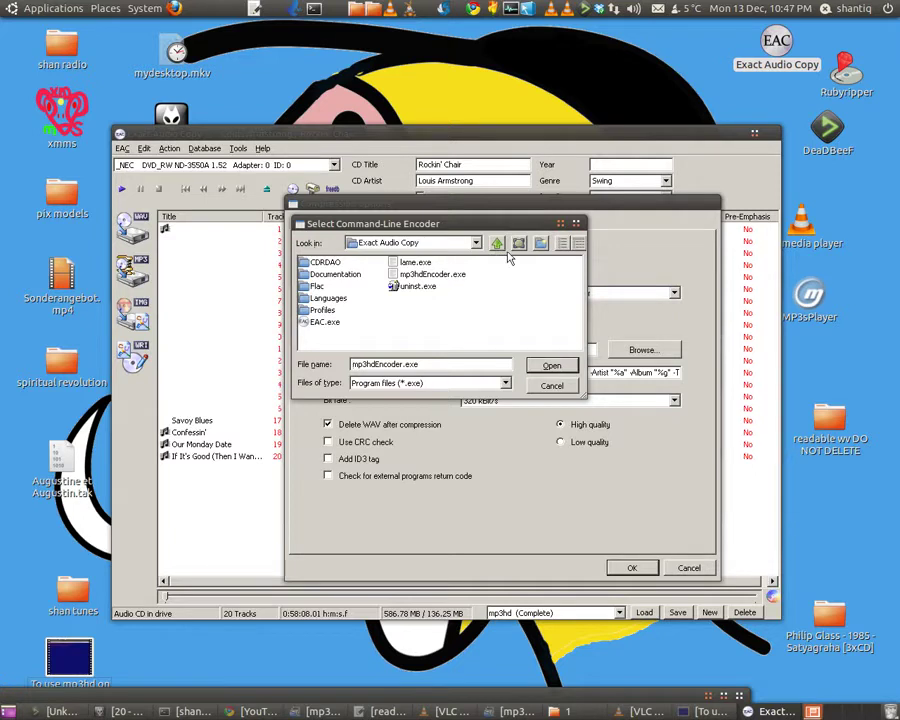
{"action": "double_click", "coordinate": [316, 288]}
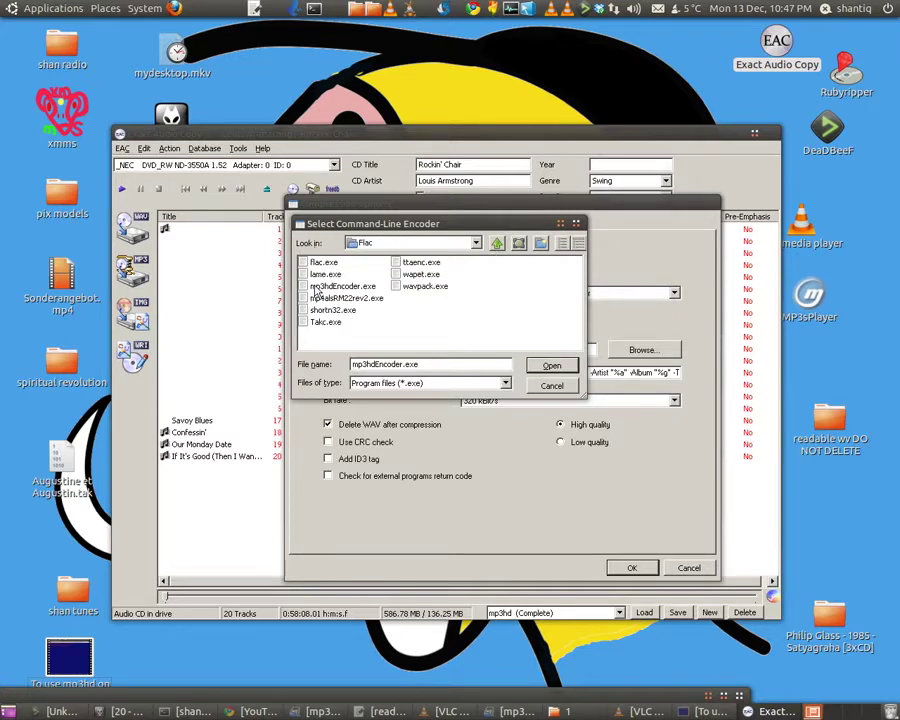
{"action": "left_click", "coordinate": [565, 388]}
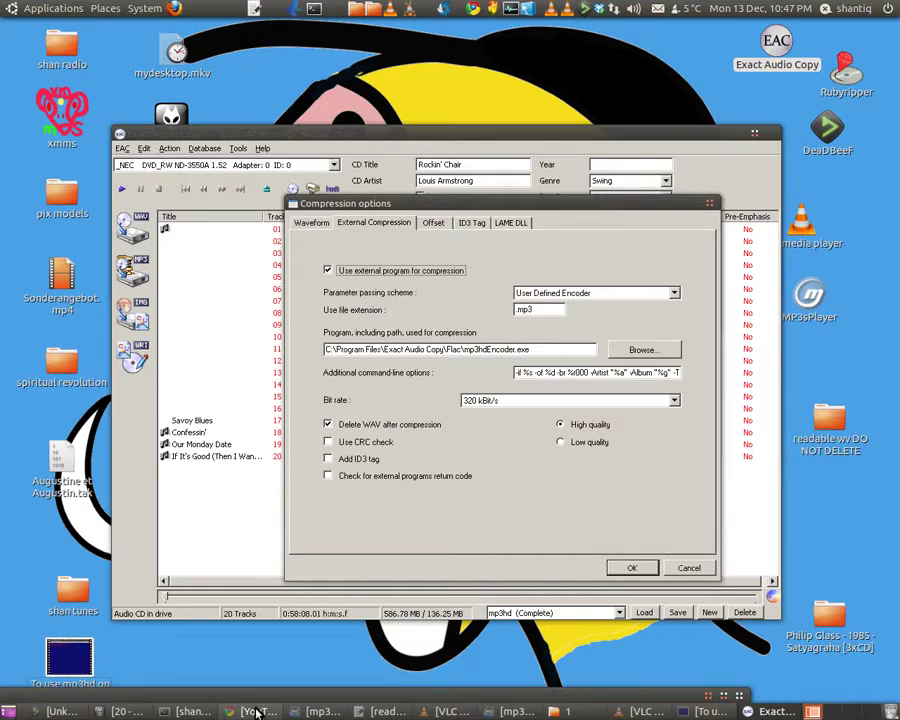
- Switch to the web browser and view the mp3HD software downloads page on all4mp3.com
{"action": "left_click", "coordinate": [316, 711]}
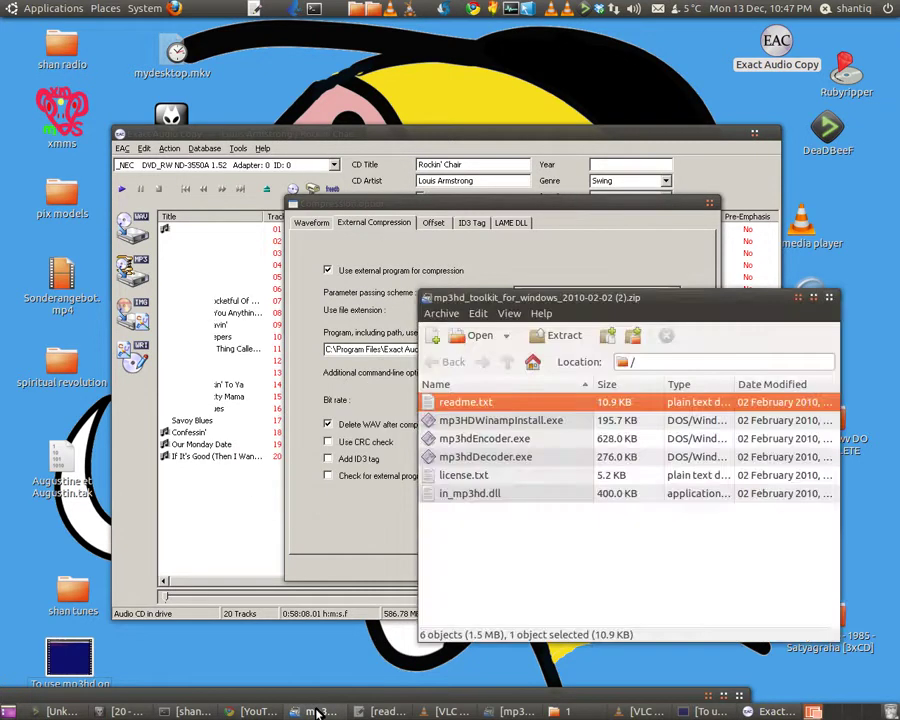
{"action": "left_click", "coordinate": [318, 710]}
{"action": "left_click", "coordinate": [265, 712]}
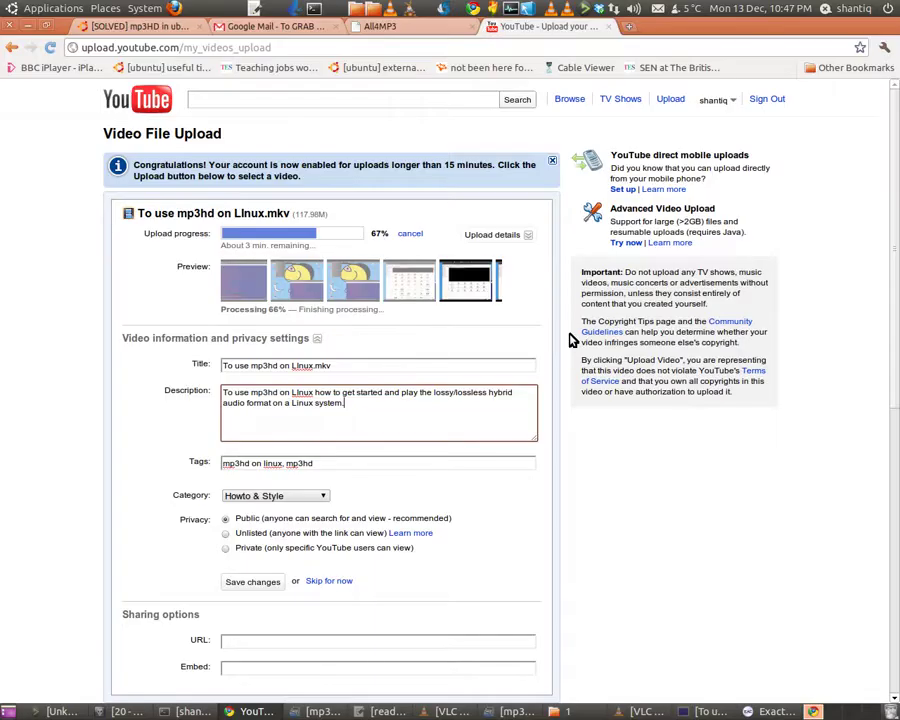
{"action": "left_click", "coordinate": [446, 27]}
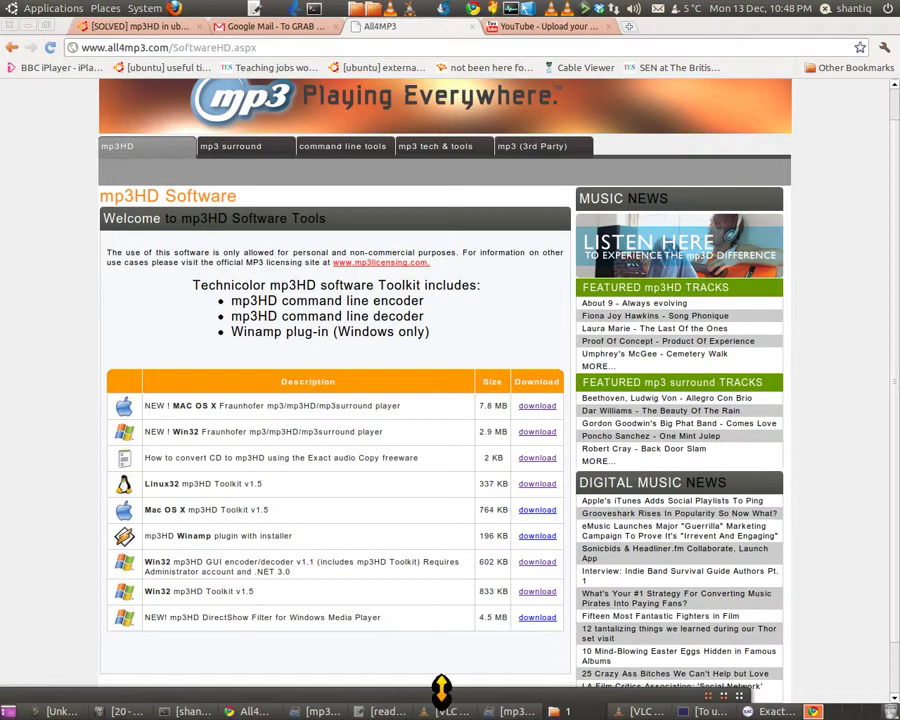
- Open mp3hd_toolkit_for_windows_2010-02-02 (2).zip from the Downloads folder to view its contents
{"action": "left_click_drag", "start_coordinate": [436, 688], "coordinate": [400, 42]}
{"action": "left_click", "coordinate": [103, 301]}
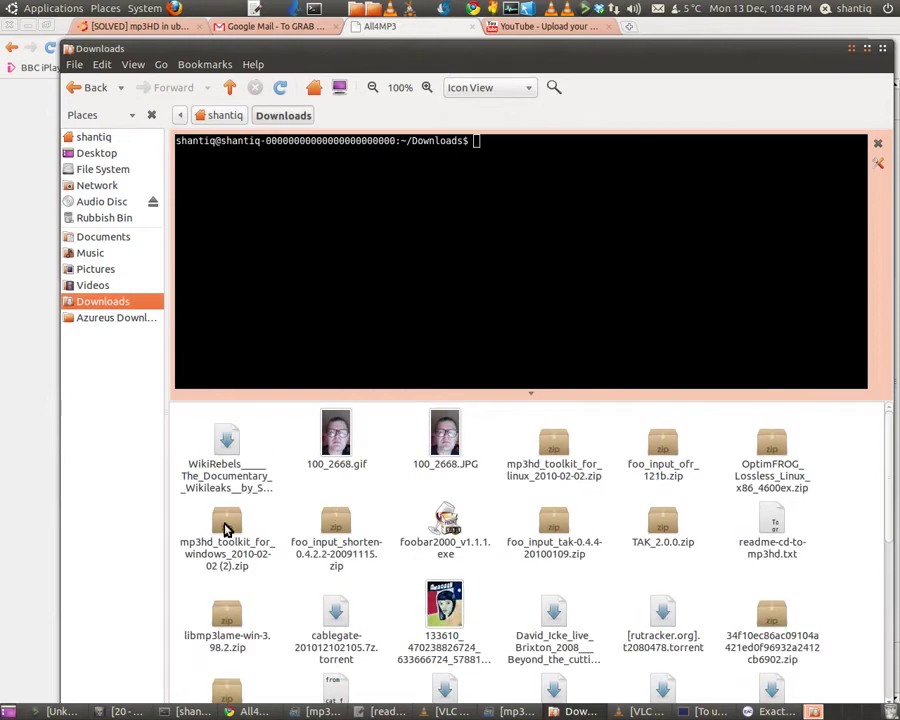
{"action": "double_click", "coordinate": [230, 528]}
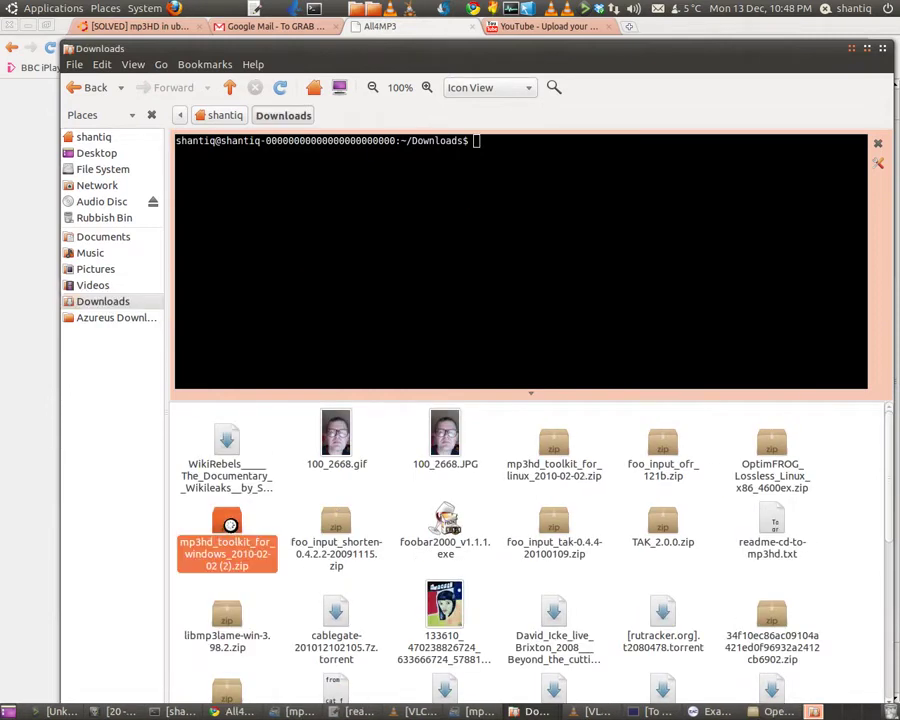
{"action": "left_click_drag", "start_coordinate": [283, 38], "coordinate": [543, 121]}
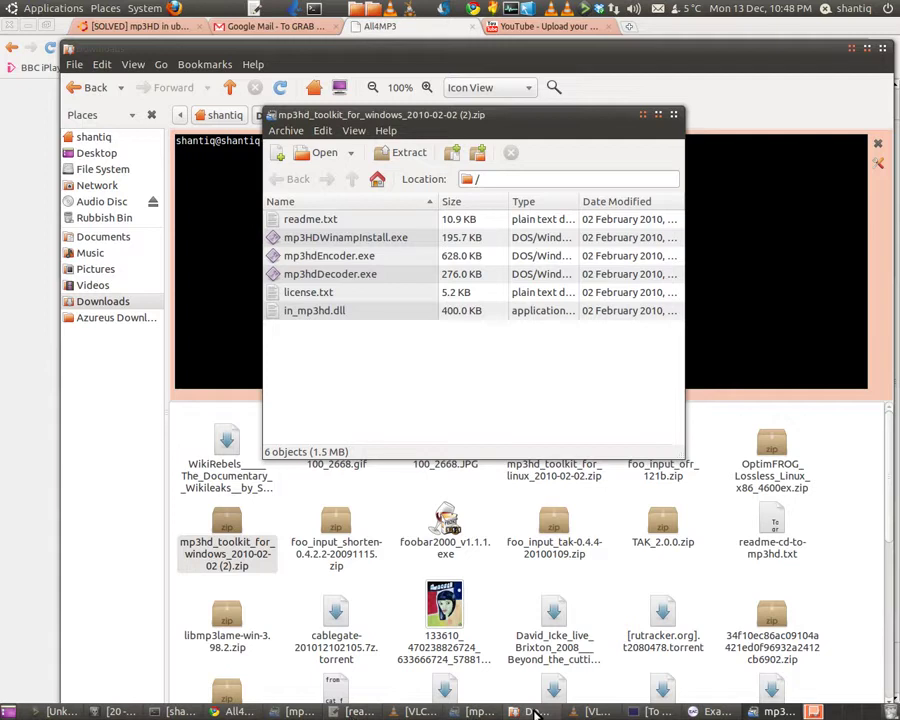
- Return to the compression options in Exact Audio Copy and review the bit rates offered for the external encoder
{"action": "left_click", "coordinate": [710, 711]}
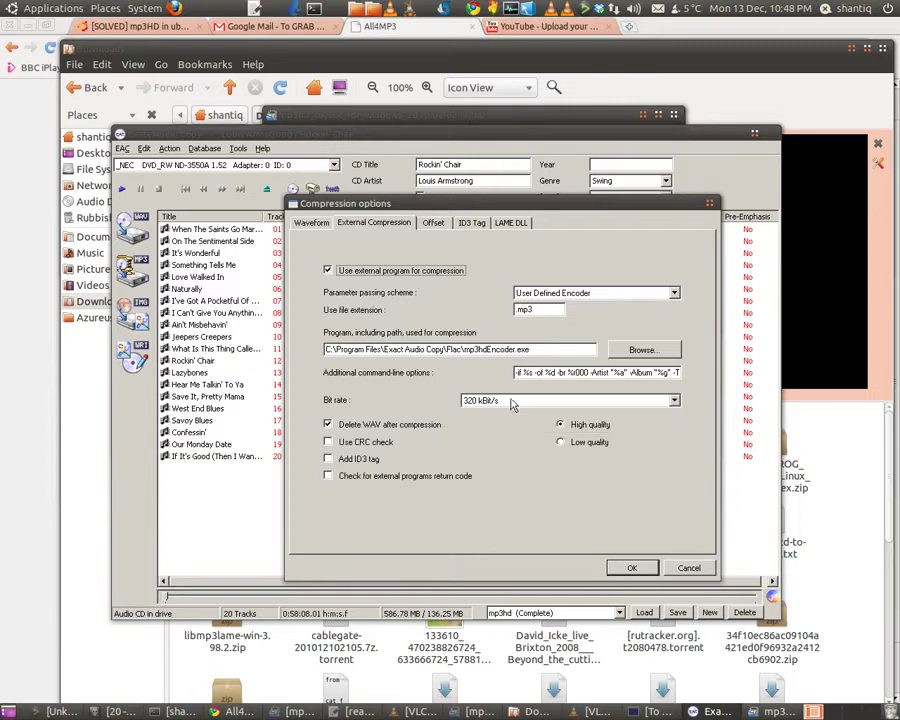
{"action": "left_click", "coordinate": [465, 401]}
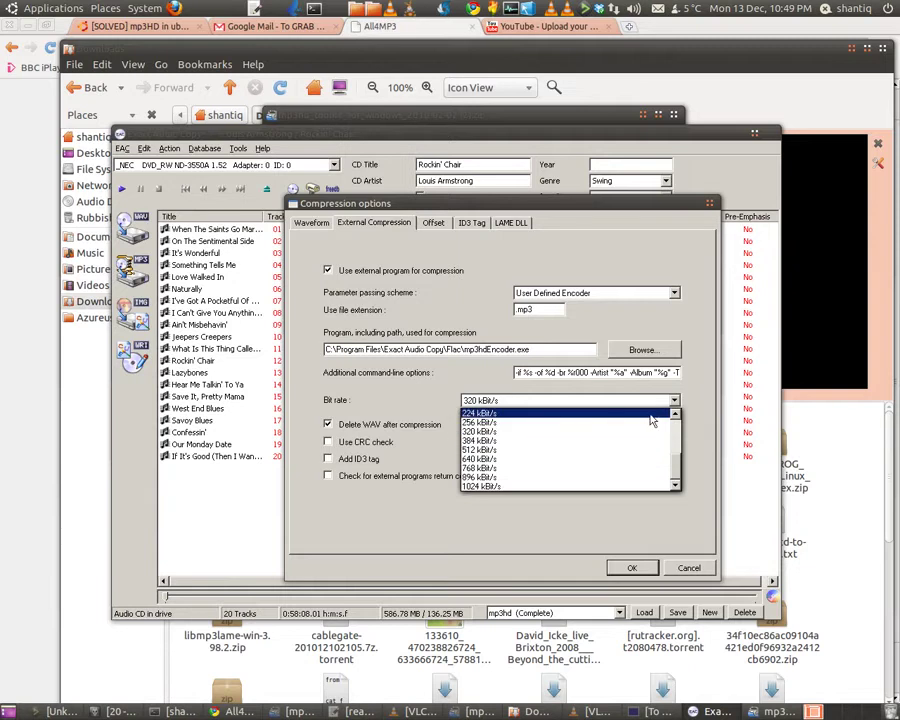
{"action": "left_click", "coordinate": [690, 404]}
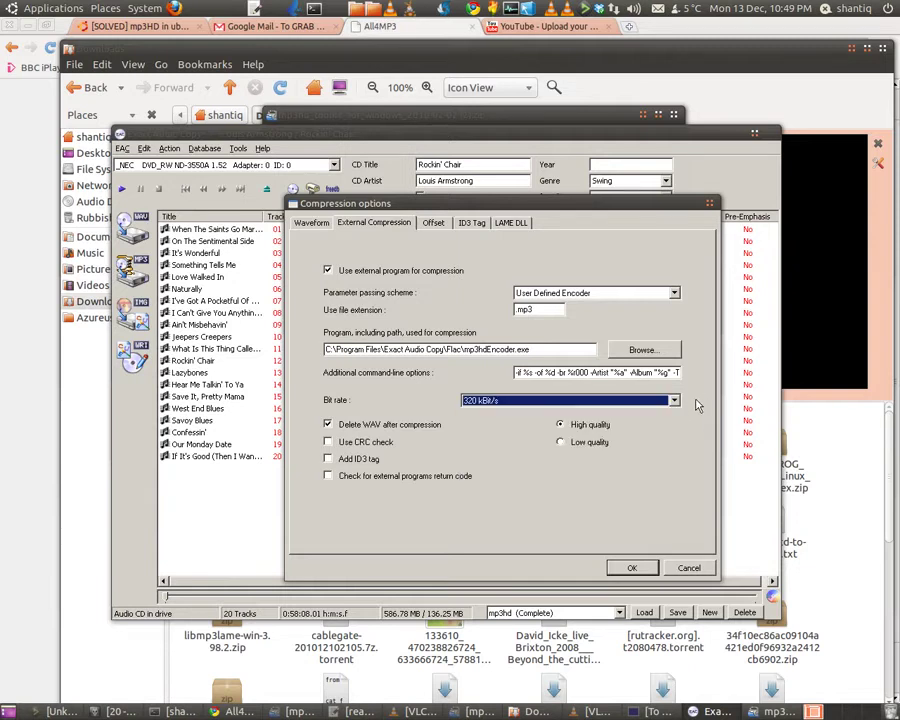
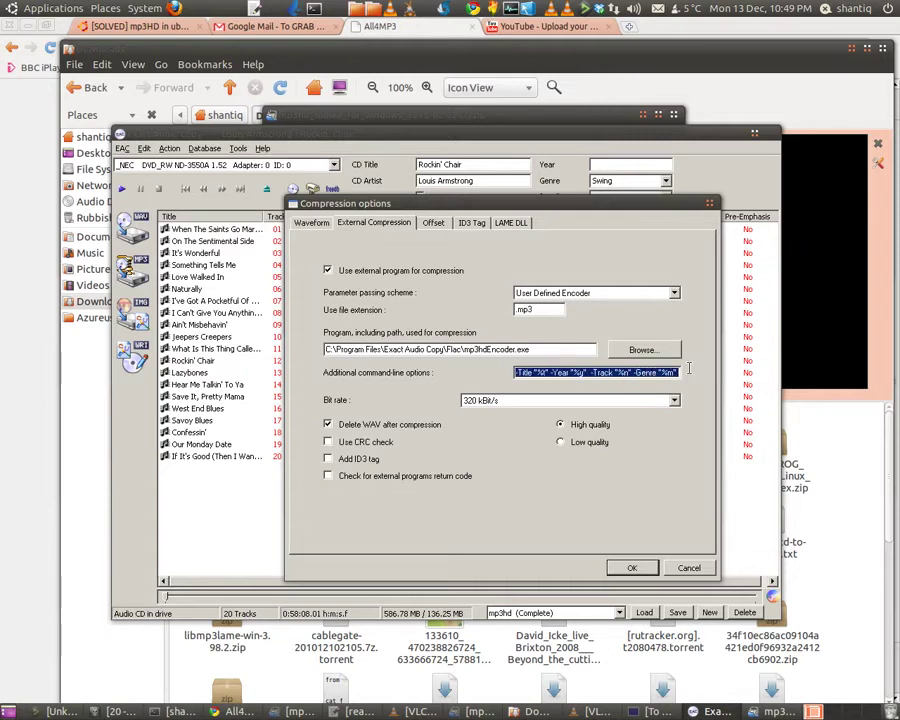
- Copy the encoder's additional command-line options and paste them into a new Mousepad document
{"action": "right_click", "coordinate": [606, 373]}
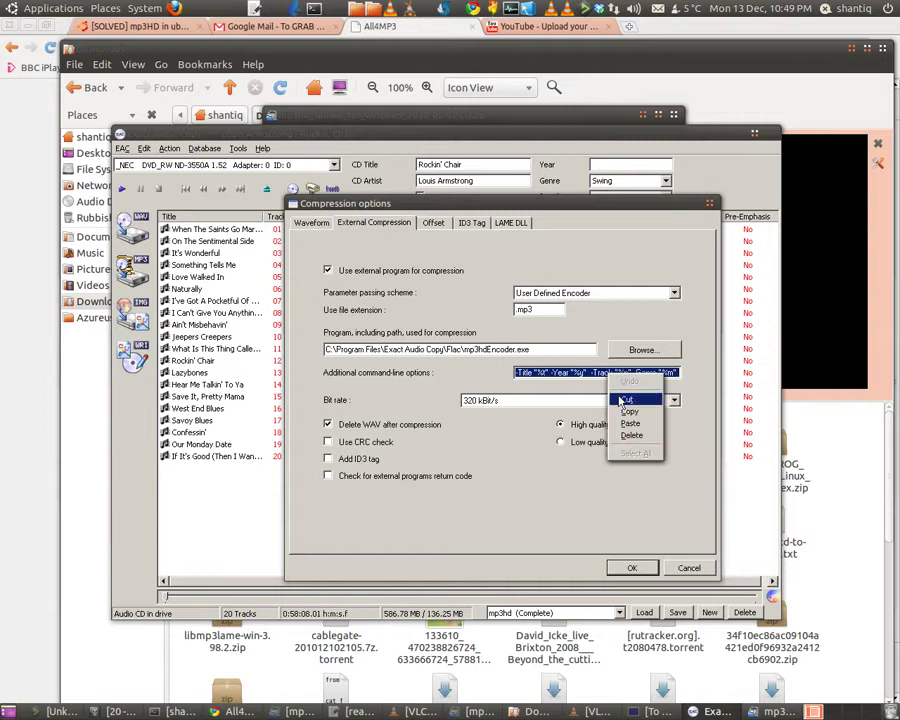
{"action": "left_click", "coordinate": [628, 411]}
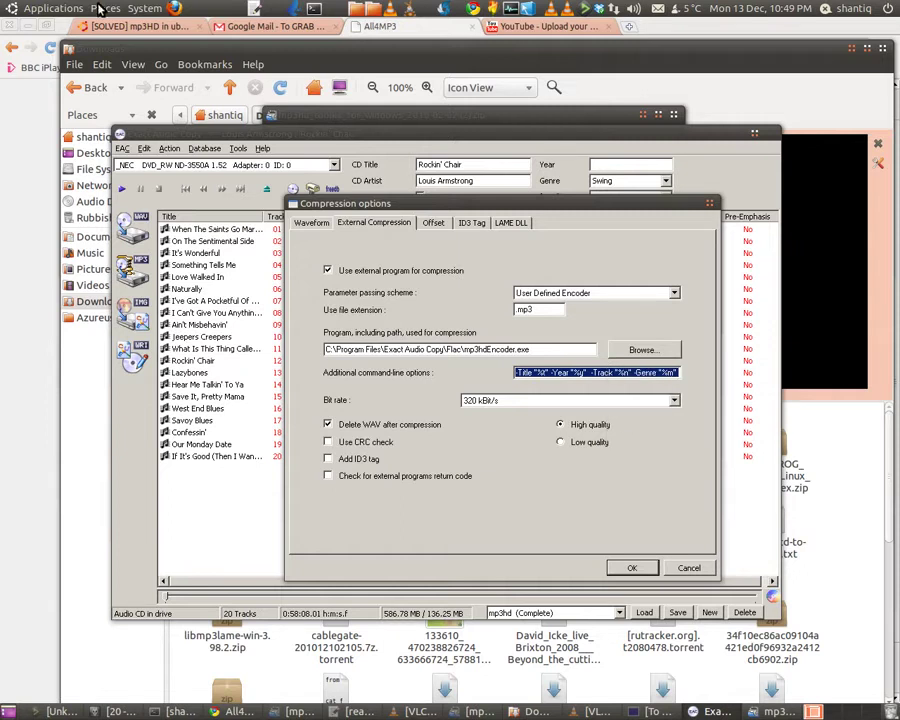
{"action": "left_click", "coordinate": [52, 9]}
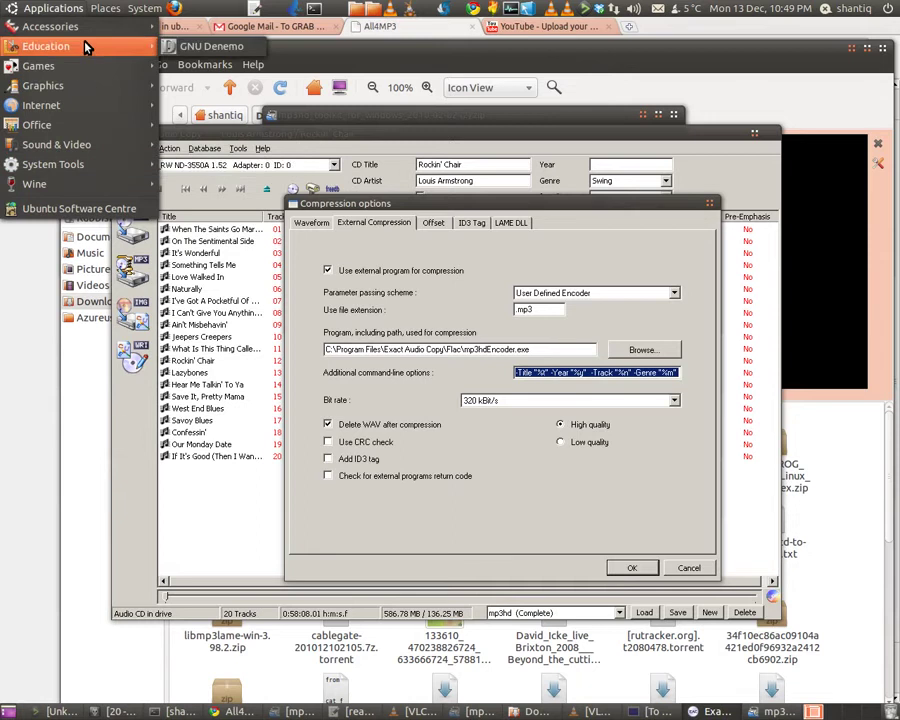
{"action": "mouse_move", "coordinate": [95, 31]}
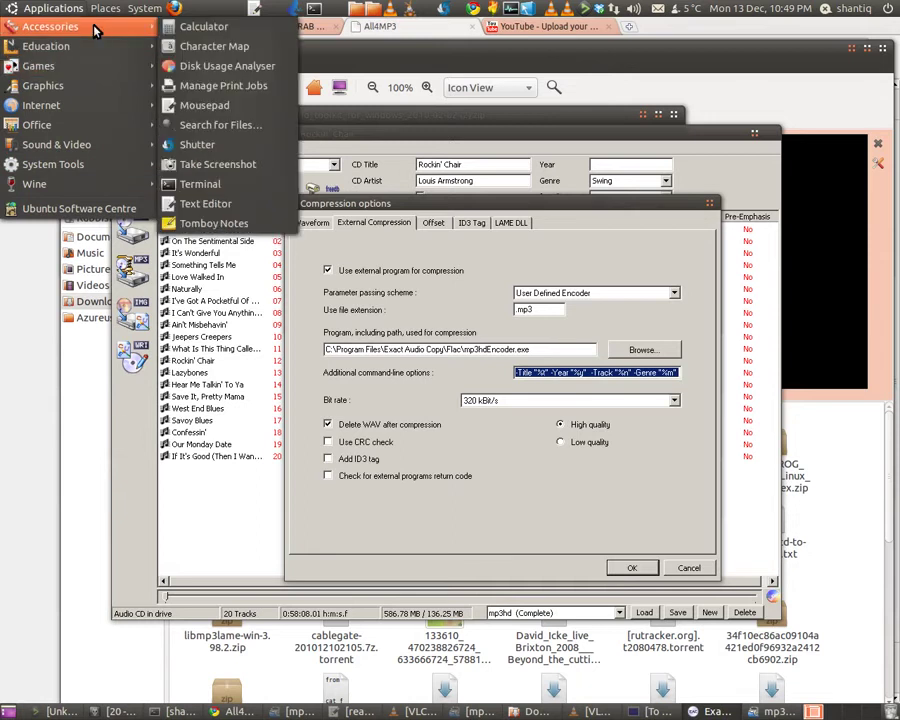
{"action": "left_click", "coordinate": [212, 108]}
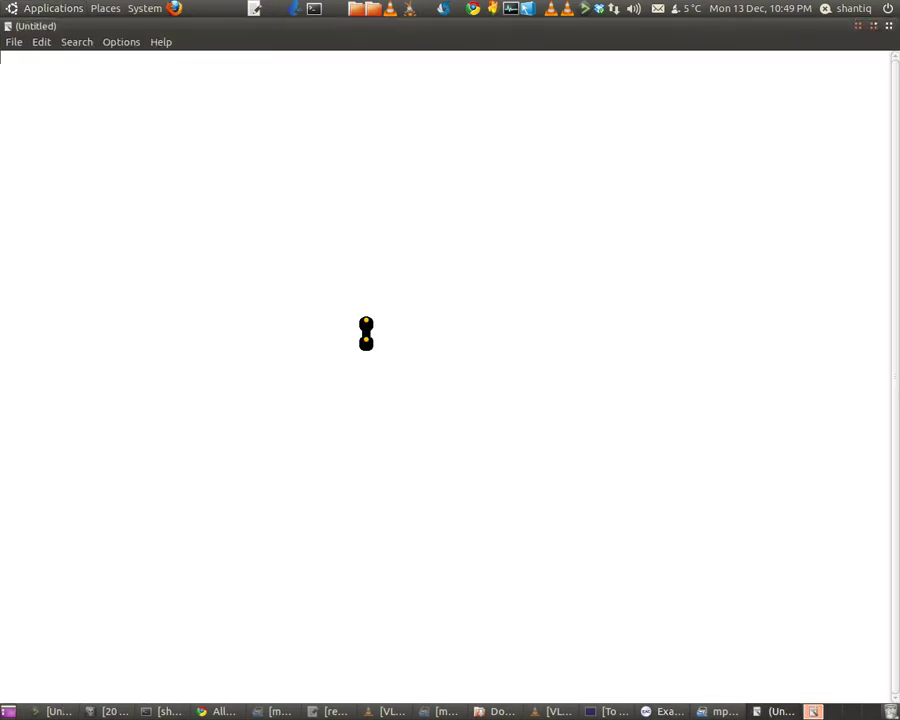
{"action": "key", "text": "ctrl+v"}
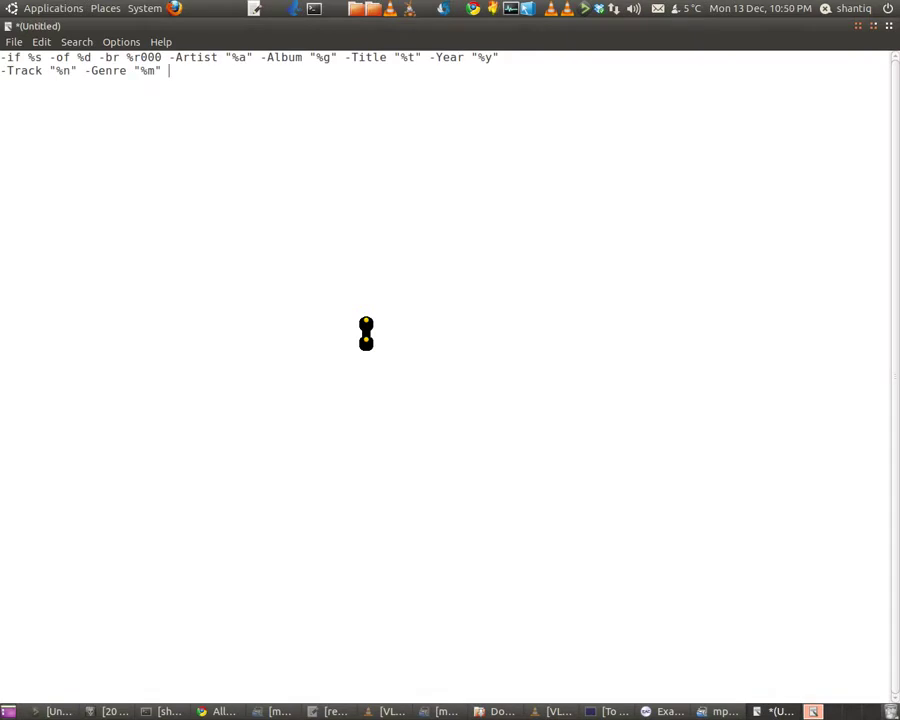
- Open readme.txt from the mp3HD Windows toolkit archive and read through its encoder, decoder and CD-ripping instructions
{"action": "left_click", "coordinate": [676, 711]}
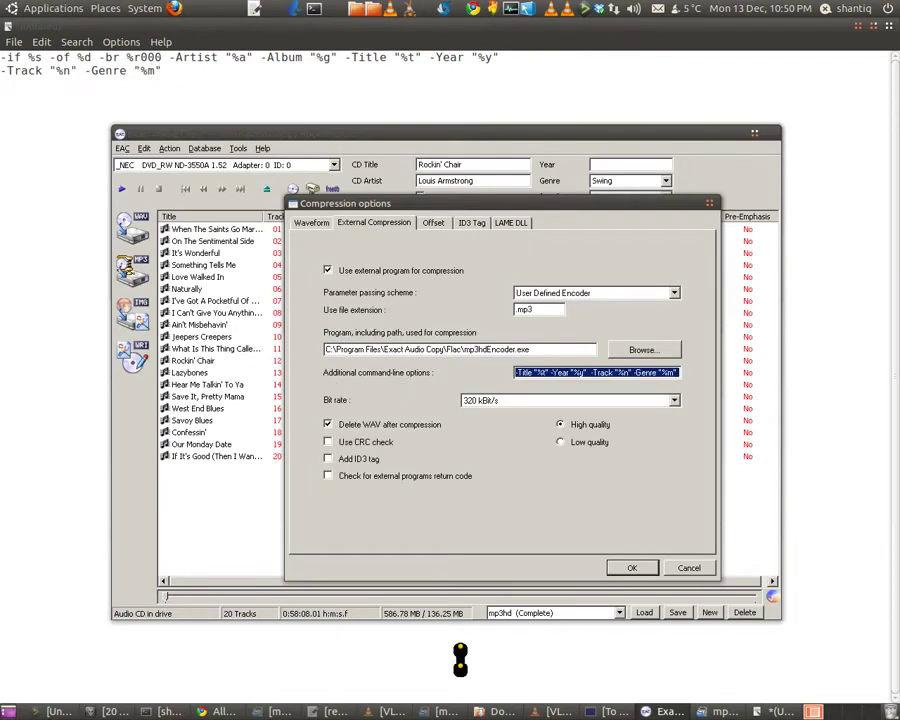
{"action": "left_click", "coordinate": [279, 712]}
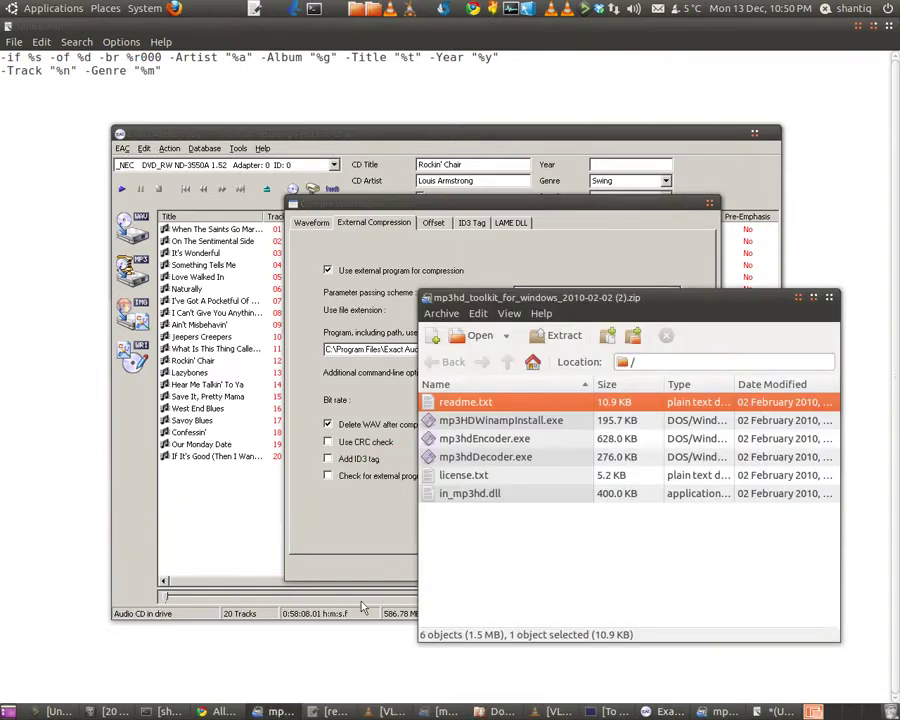
{"action": "double_click", "coordinate": [474, 404]}
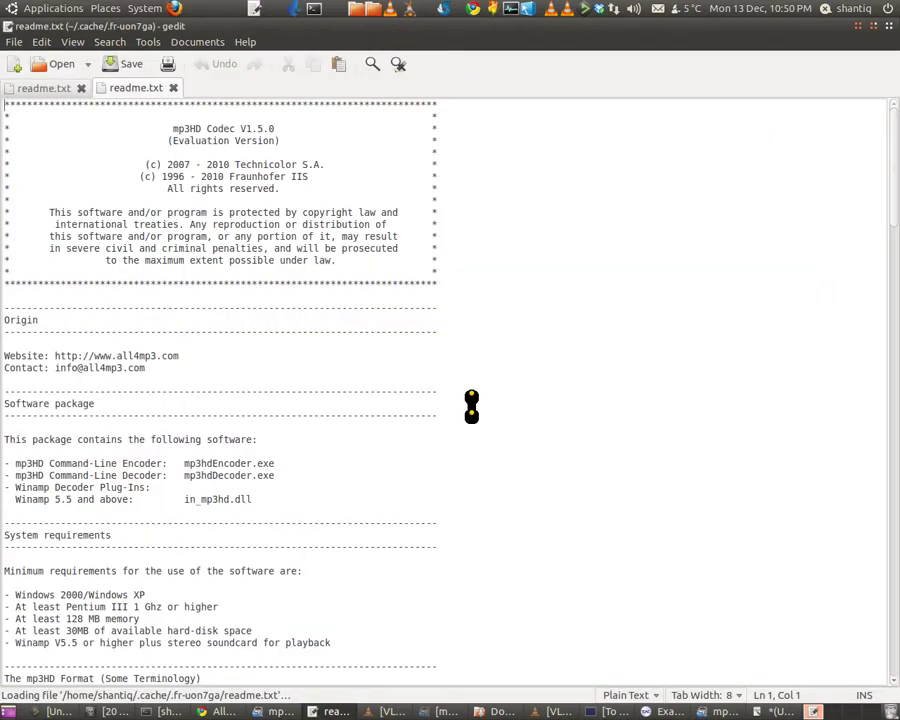
{"action": "scroll", "coordinate": [471, 405], "scroll_direction": "down", "scroll_amount": 15}
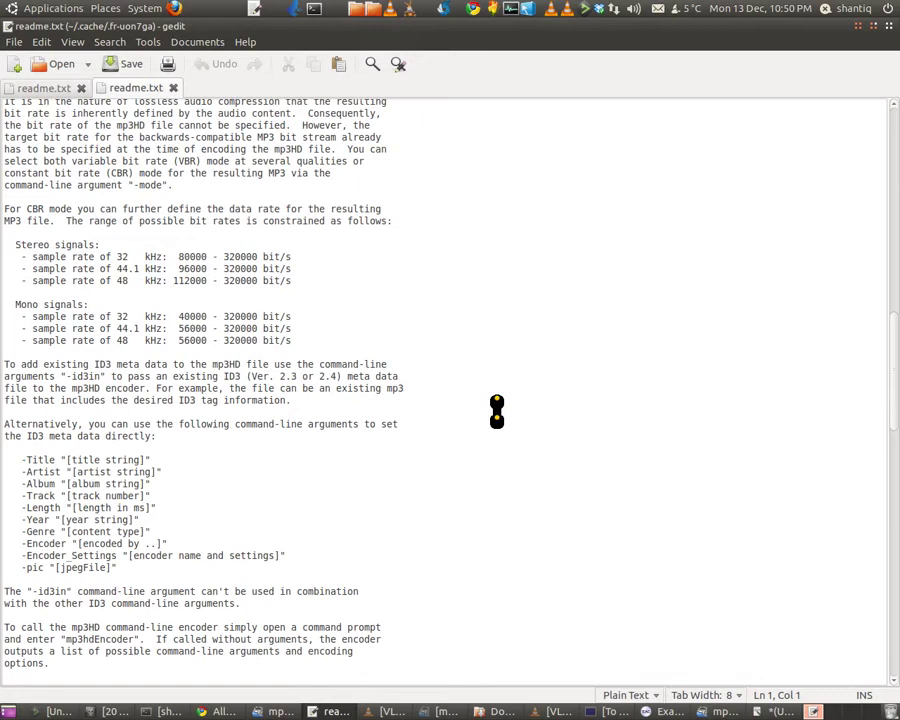
{"action": "scroll", "coordinate": [497, 410], "scroll_direction": "down", "scroll_amount": 9}
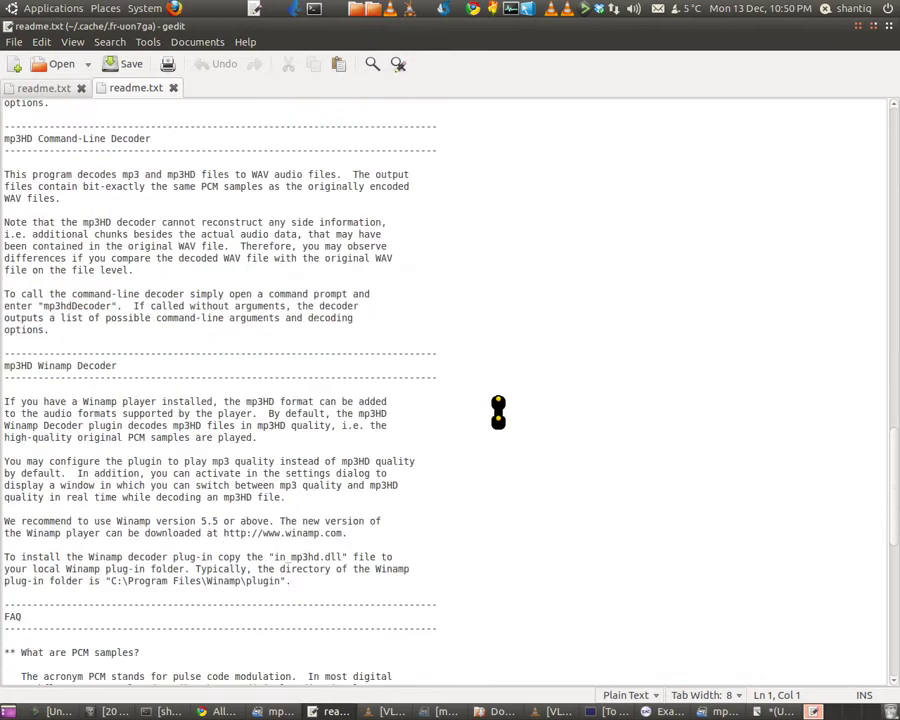
{"action": "scroll", "coordinate": [498, 410], "scroll_direction": "down", "scroll_amount": 19}
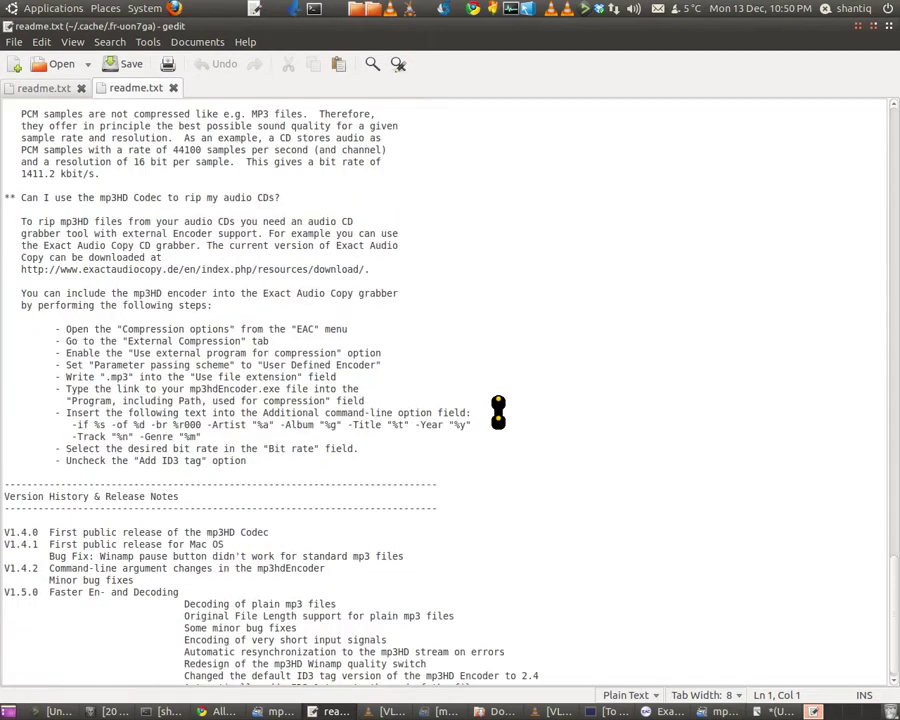
{"action": "scroll", "coordinate": [514, 410], "scroll_direction": "up", "scroll_amount": 12}
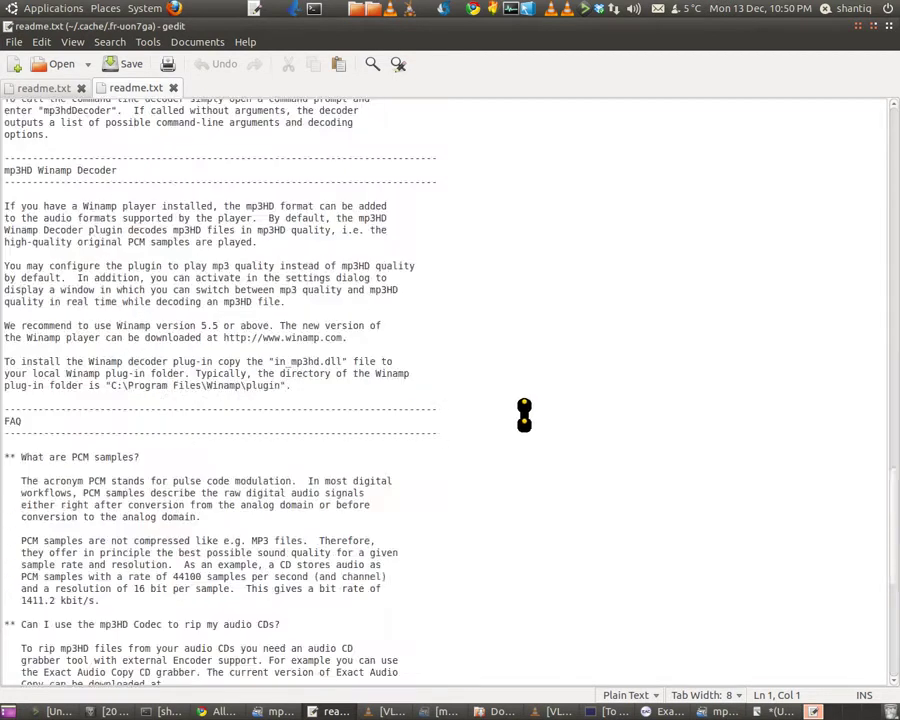
{"action": "scroll", "coordinate": [524, 414], "scroll_direction": "up", "scroll_amount": 10}
{"action": "scroll", "coordinate": [524, 414], "scroll_direction": "up", "scroll_amount": 20}
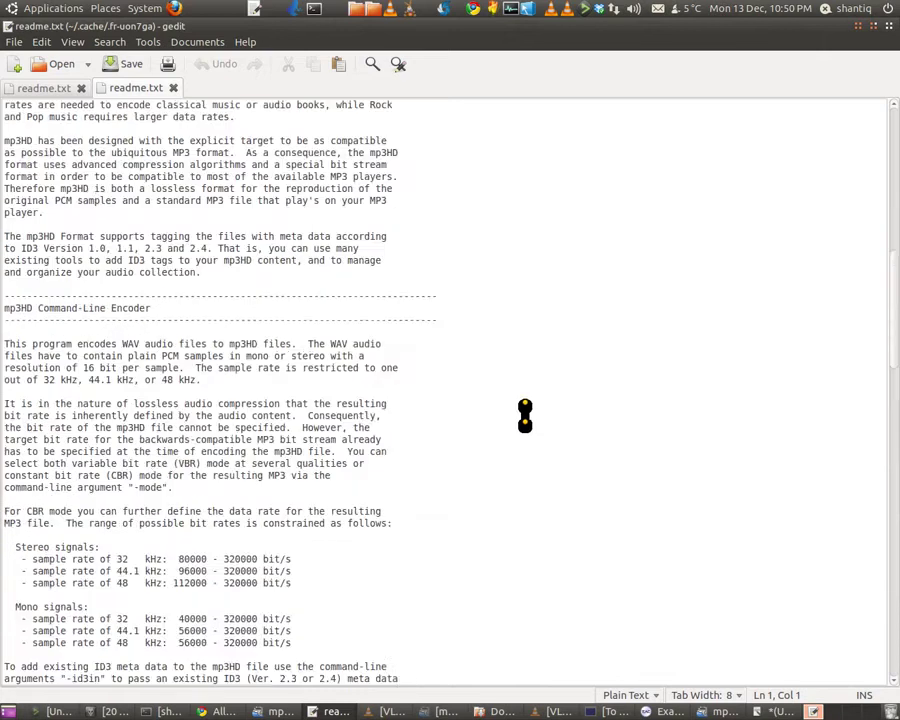
{"action": "scroll", "coordinate": [531, 421], "scroll_direction": "up", "scroll_amount": 7}
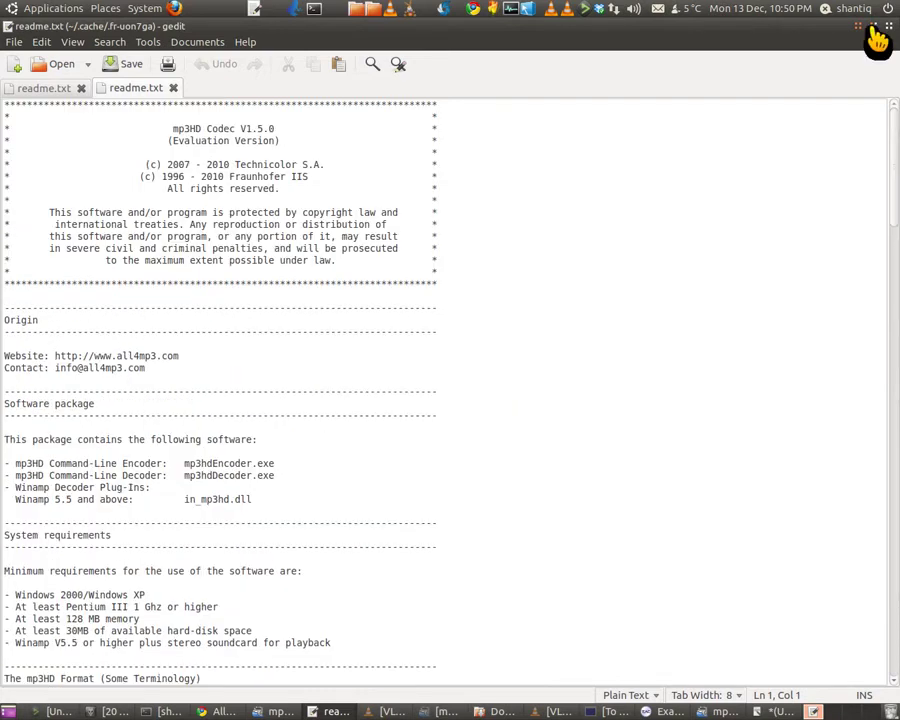
- Close the readme, then open license.txt from the mp3HD toolkit archive and read it through to the end
{"action": "key", "text": "ctrl+q"}
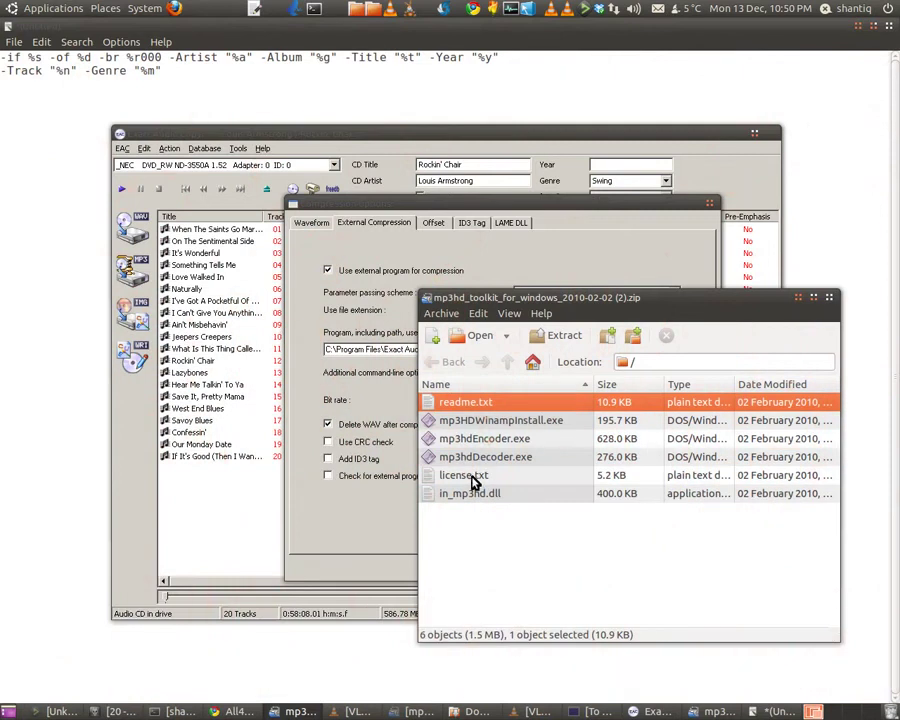
{"action": "left_click", "coordinate": [474, 478]}
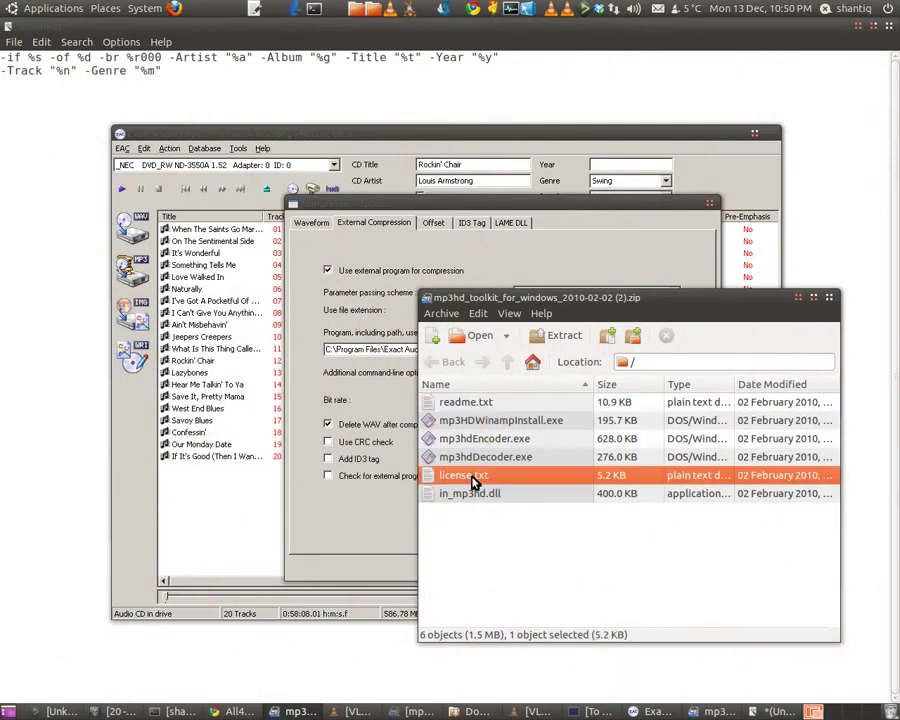
{"action": "double_click", "coordinate": [474, 478]}
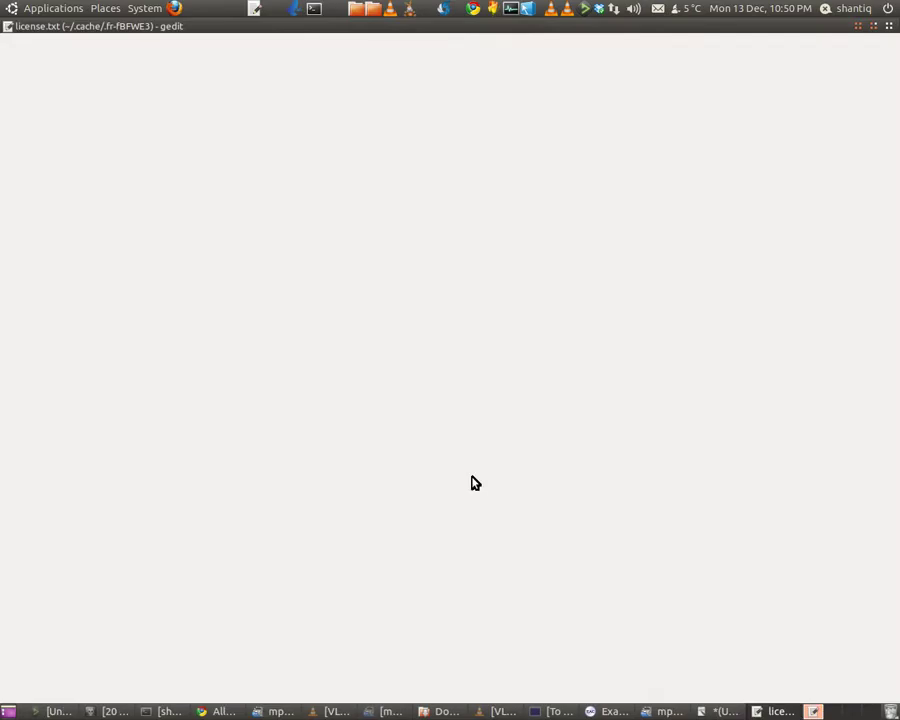
{"action": "scroll", "coordinate": [560, 300], "scroll_direction": "down", "scroll_amount": 7}
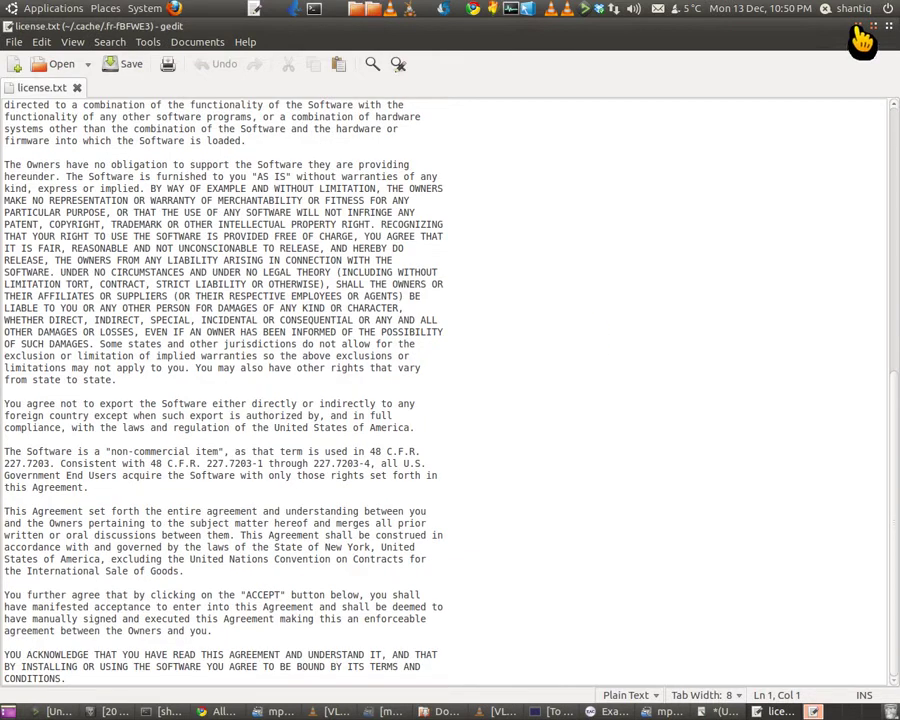
{"action": "left_click", "coordinate": [888, 26]}
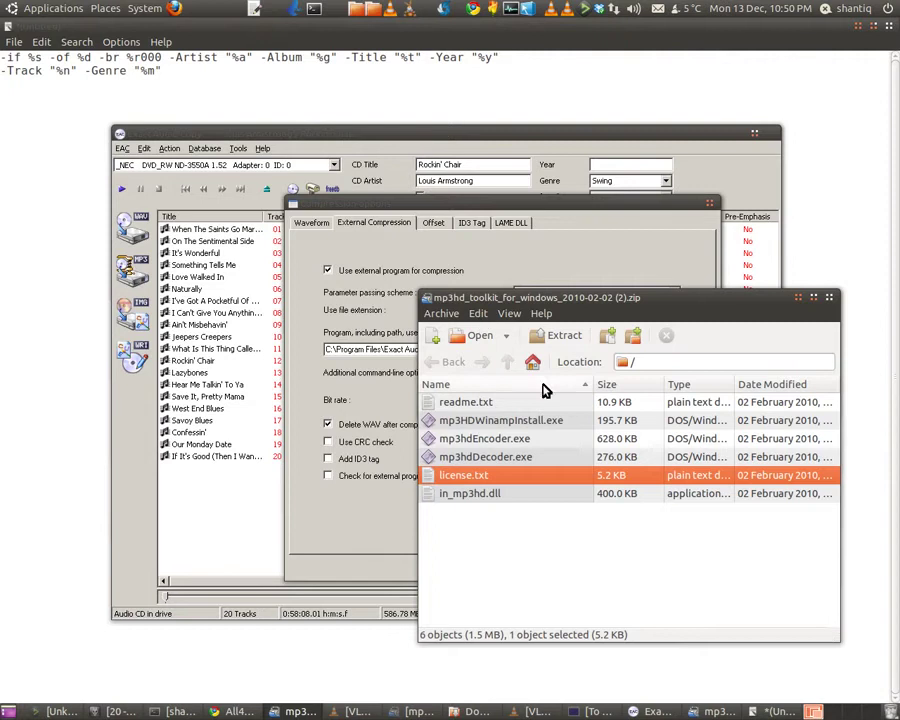
- Reopen readme.txt from the archive and highlight the additional command-line options text in the Exact Audio Copy setup instructions
{"action": "left_click", "coordinate": [463, 405]}
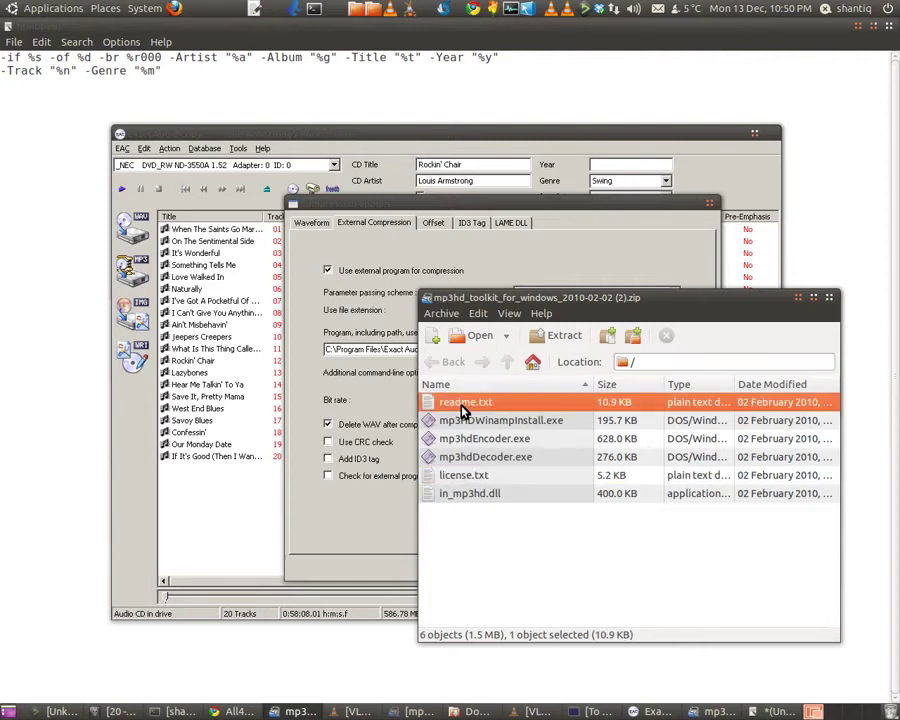
{"action": "double_click", "coordinate": [463, 405]}
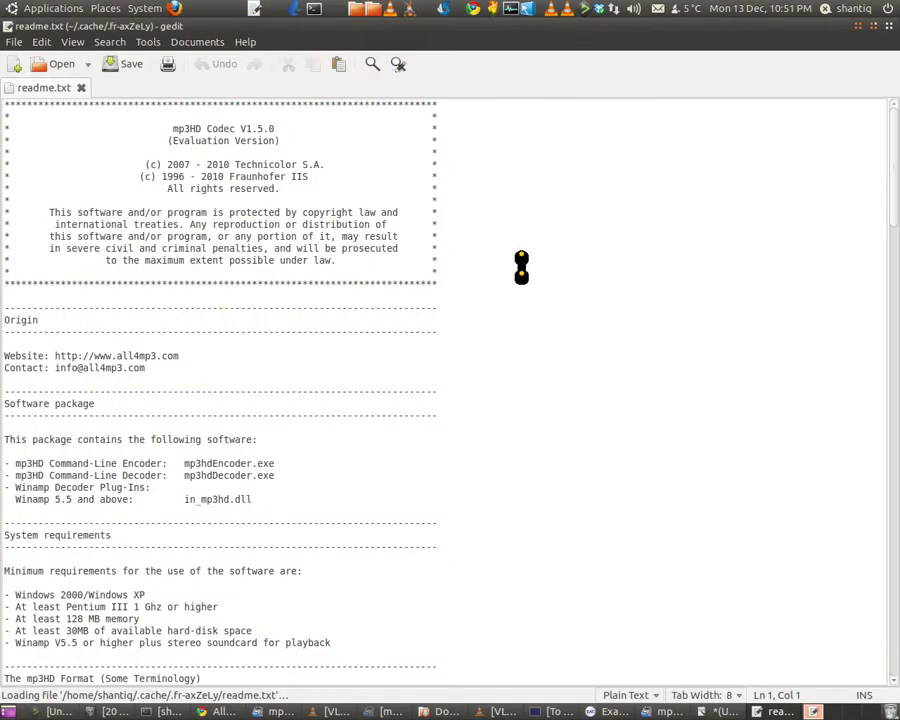
{"action": "scroll", "coordinate": [509, 320], "scroll_direction": "down", "scroll_amount": 1}
{"action": "scroll", "coordinate": [509, 320], "scroll_direction": "down", "scroll_amount": 20}
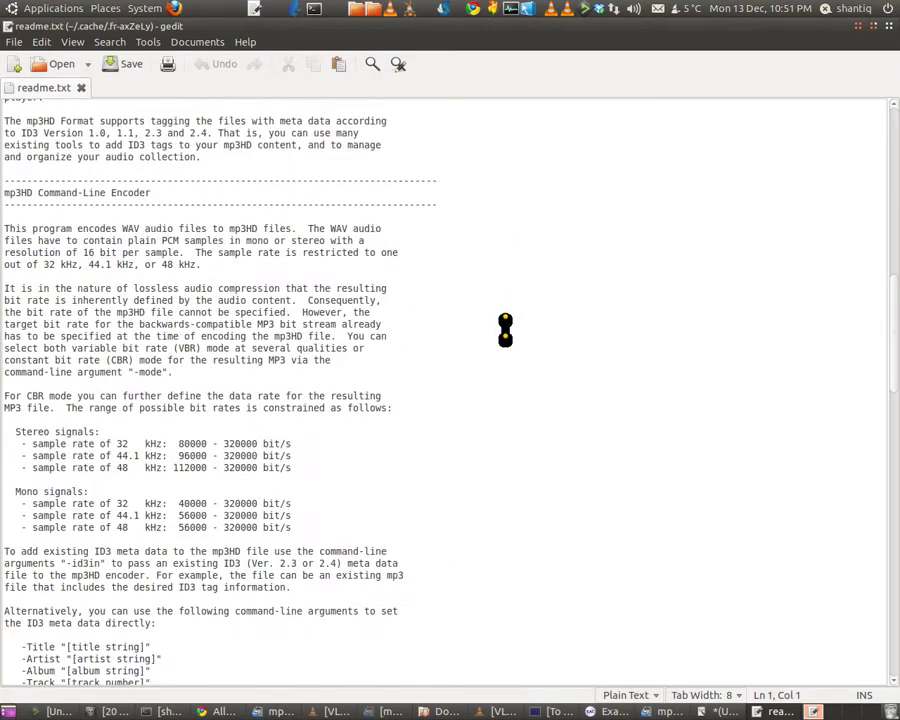
{"action": "scroll", "coordinate": [508, 333], "scroll_direction": "down", "scroll_amount": 16}
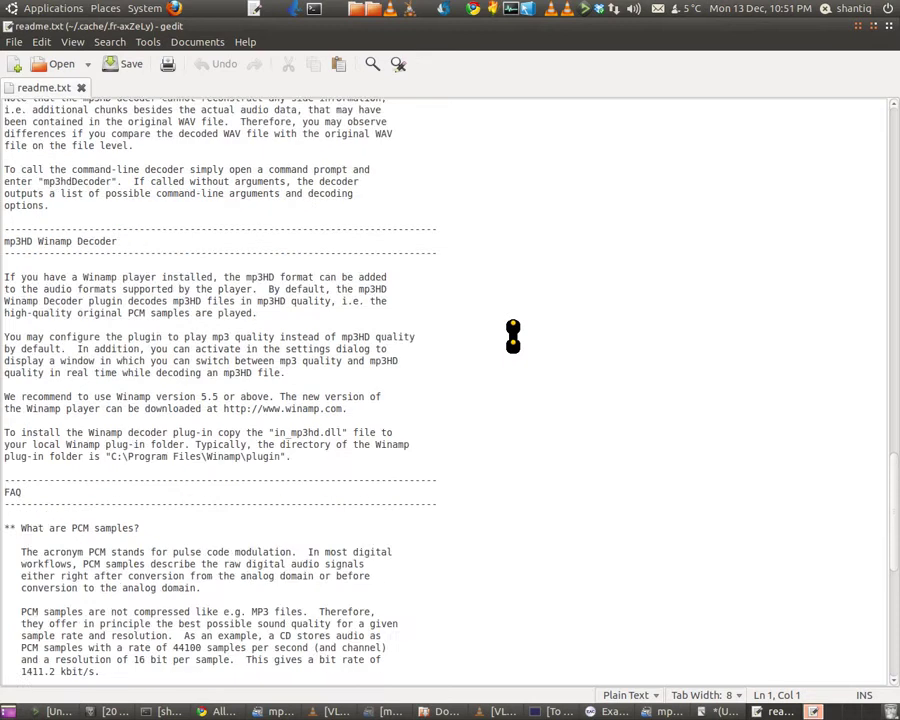
{"action": "scroll", "coordinate": [512, 336], "scroll_direction": "down", "scroll_amount": 14}
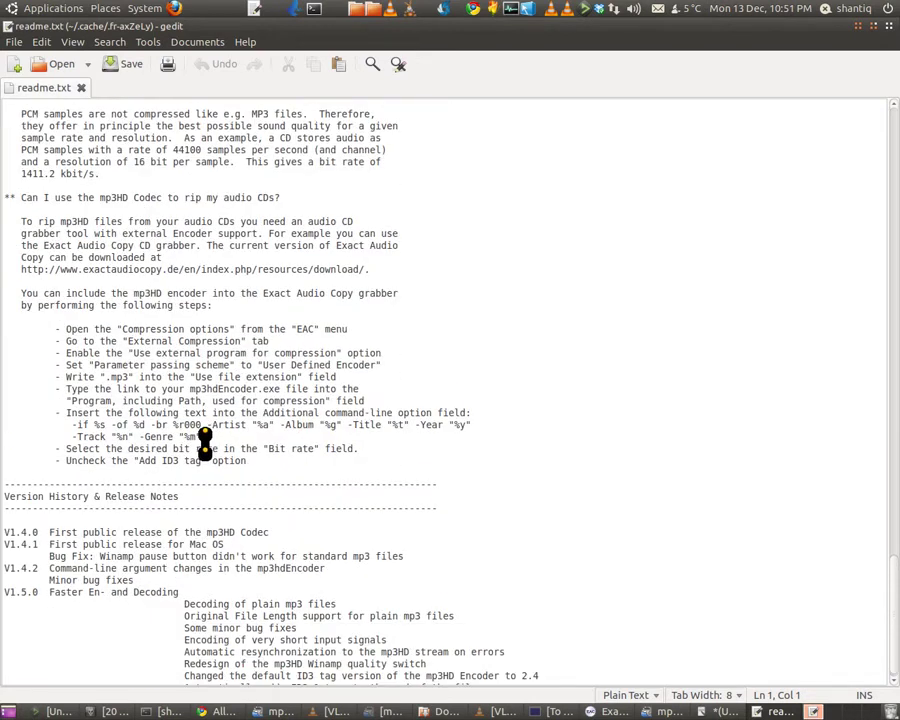
{"action": "left_click_drag", "start_coordinate": [201, 442], "coordinate": [66, 426]}
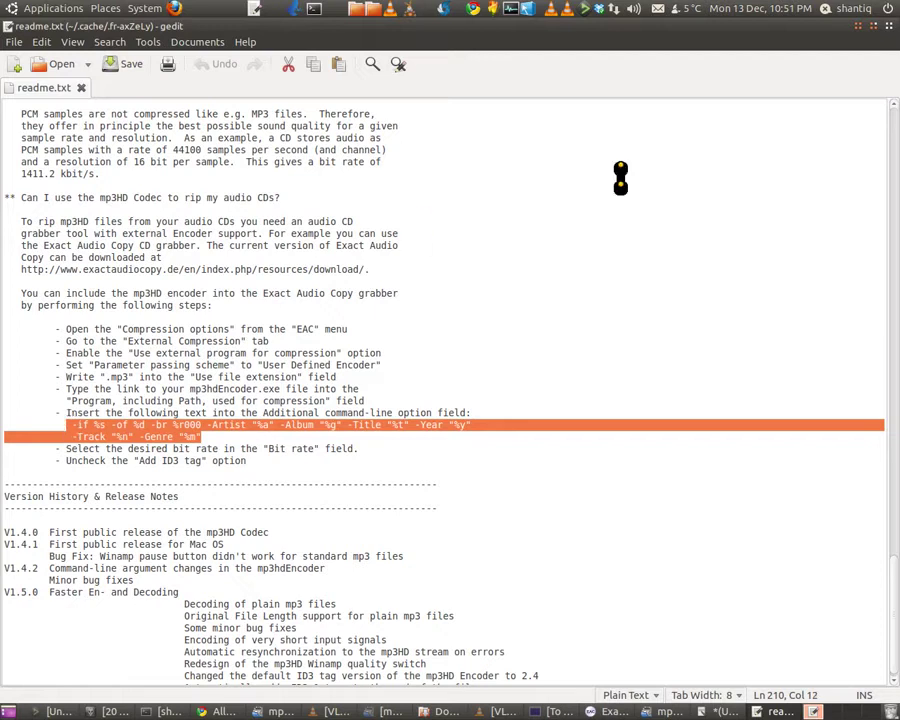
{"action": "left_click", "coordinate": [676, 710]}
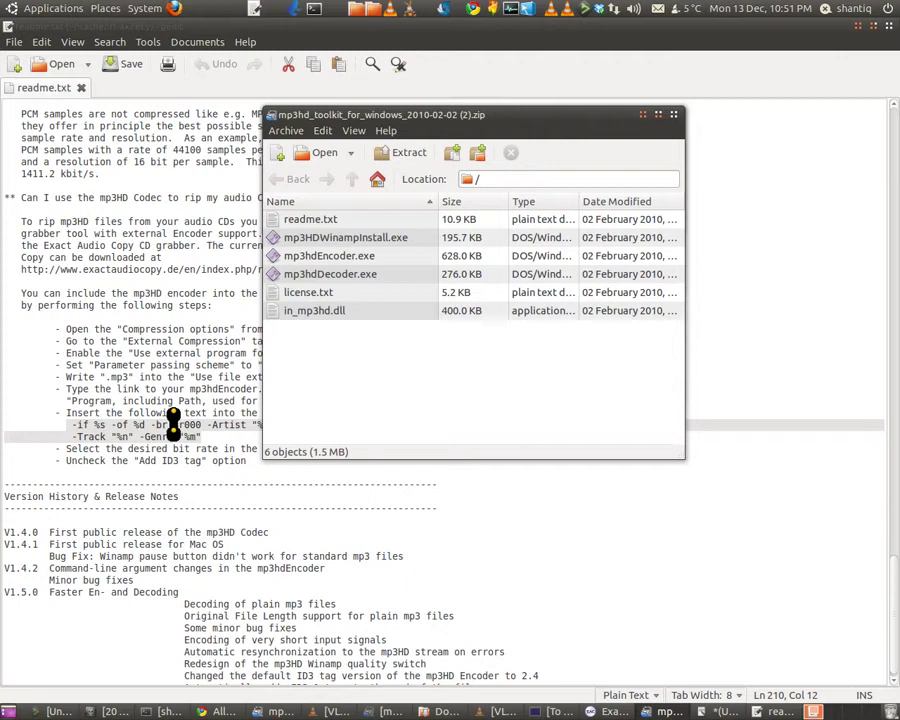
{"action": "left_click", "coordinate": [522, 567]}
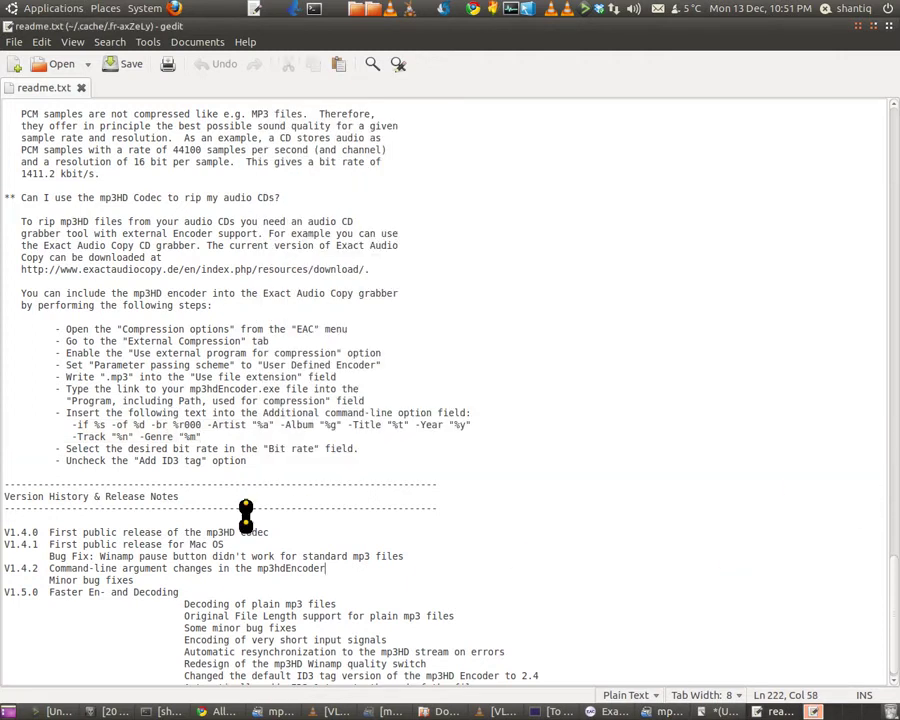
{"action": "left_click_drag", "start_coordinate": [204, 436], "coordinate": [64, 426]}
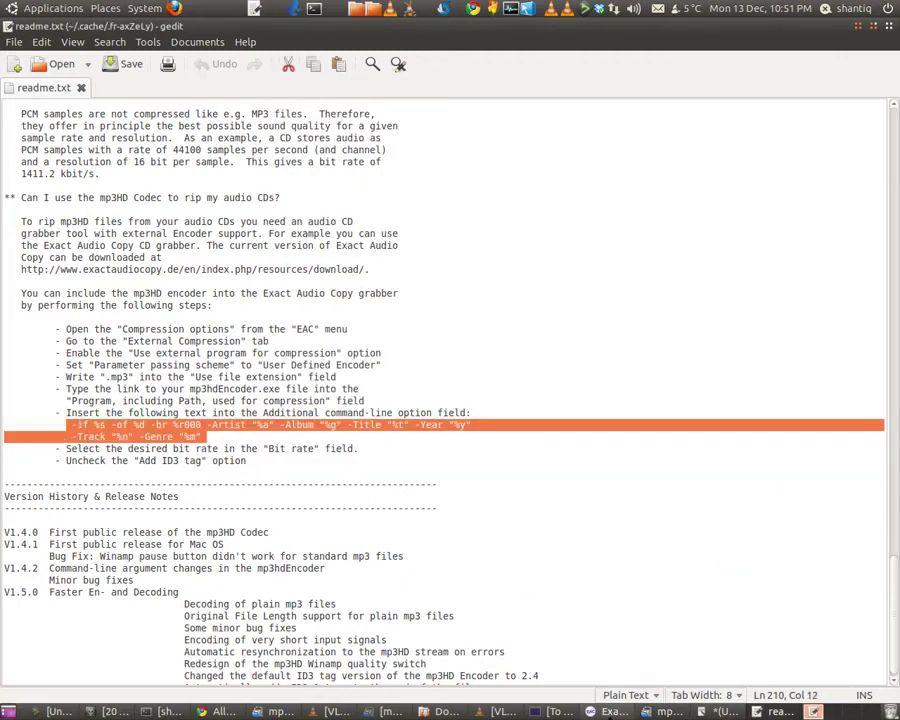
- Accept the compression options in Exact Audio Copy and rip track 02, On The Sentimental Side, as a compressed file to the Desktop
{"action": "left_click", "coordinate": [615, 712]}
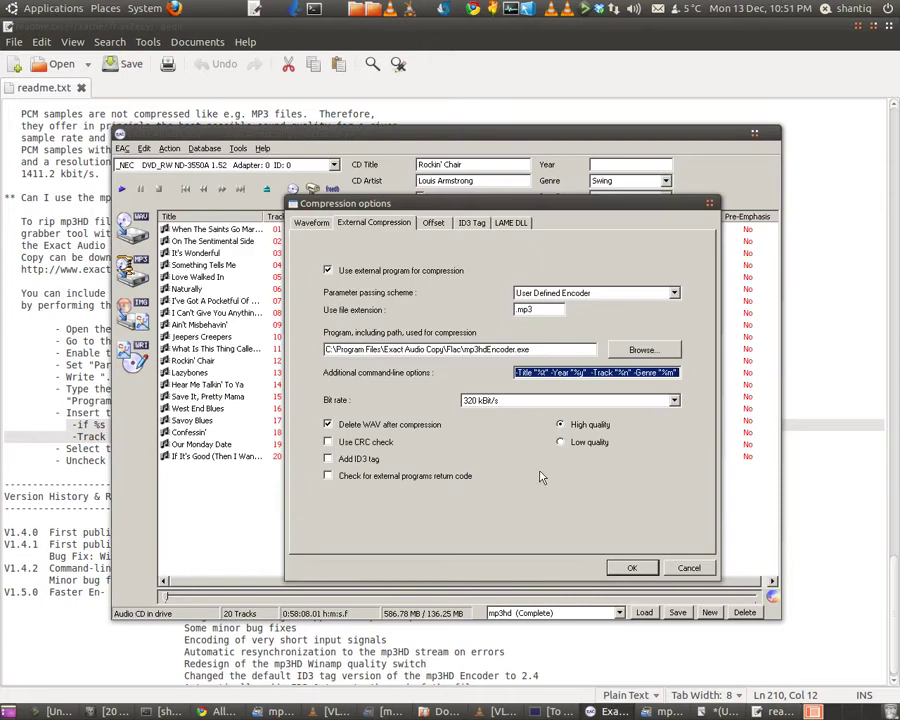
{"action": "left_click", "coordinate": [634, 568]}
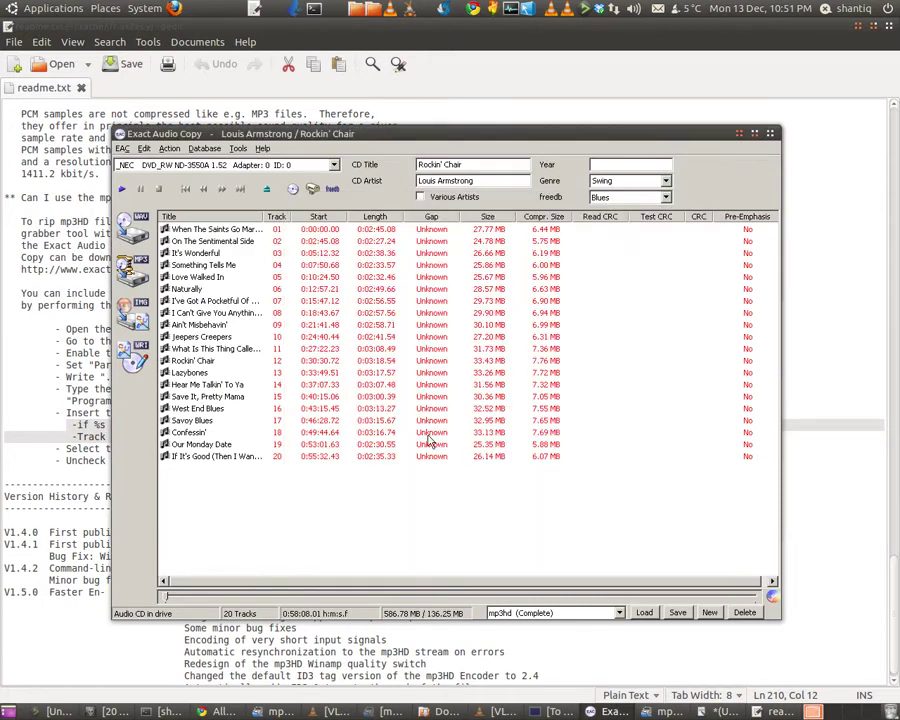
{"action": "right_click", "coordinate": [232, 244]}
{"action": "mouse_move", "coordinate": [283, 260]}
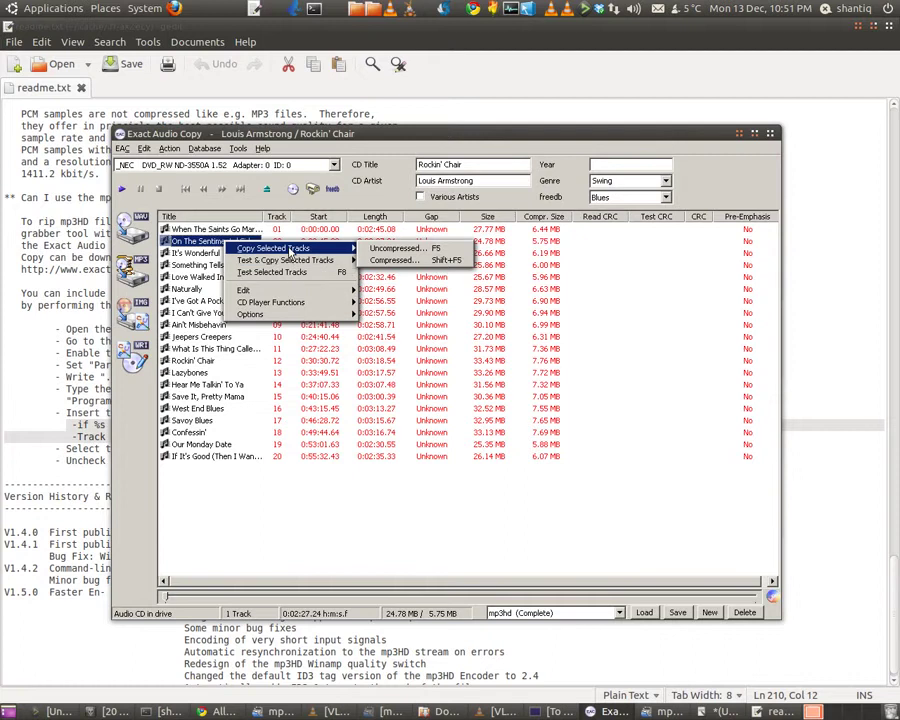
{"action": "left_click", "coordinate": [392, 262]}
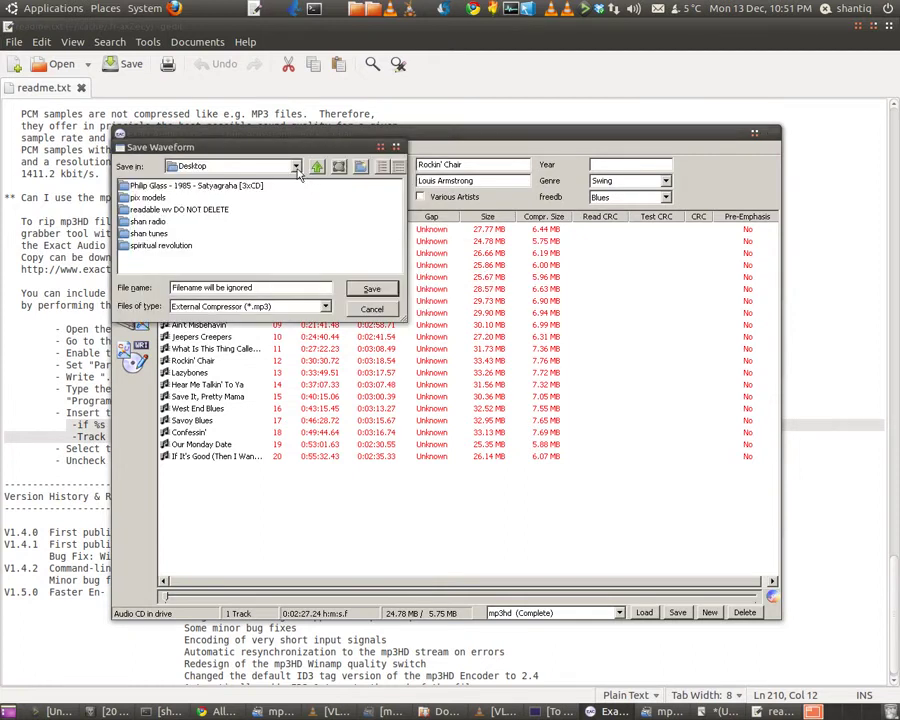
{"action": "left_click", "coordinate": [296, 166]}
{"action": "scroll", "coordinate": [297, 231], "scroll_direction": "up", "scroll_amount": 5}
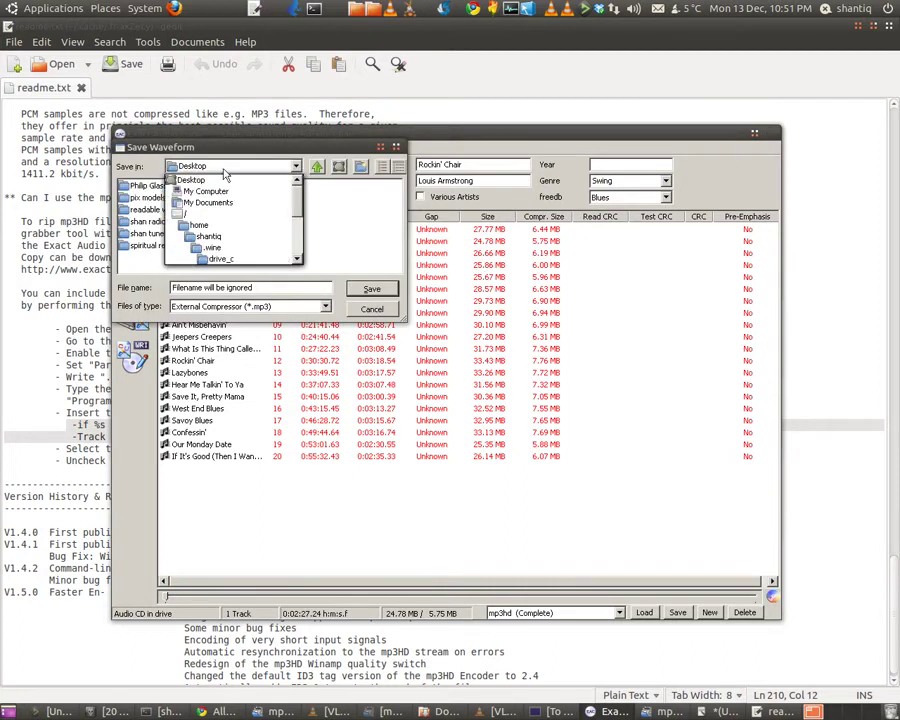
{"action": "left_click", "coordinate": [195, 178]}
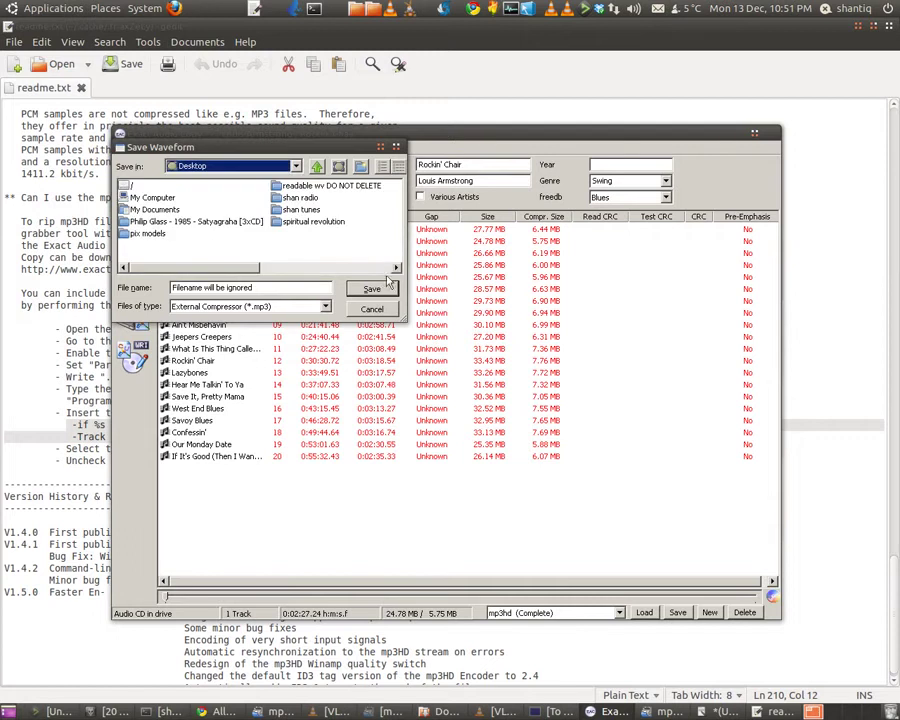
{"action": "left_click", "coordinate": [373, 290]}
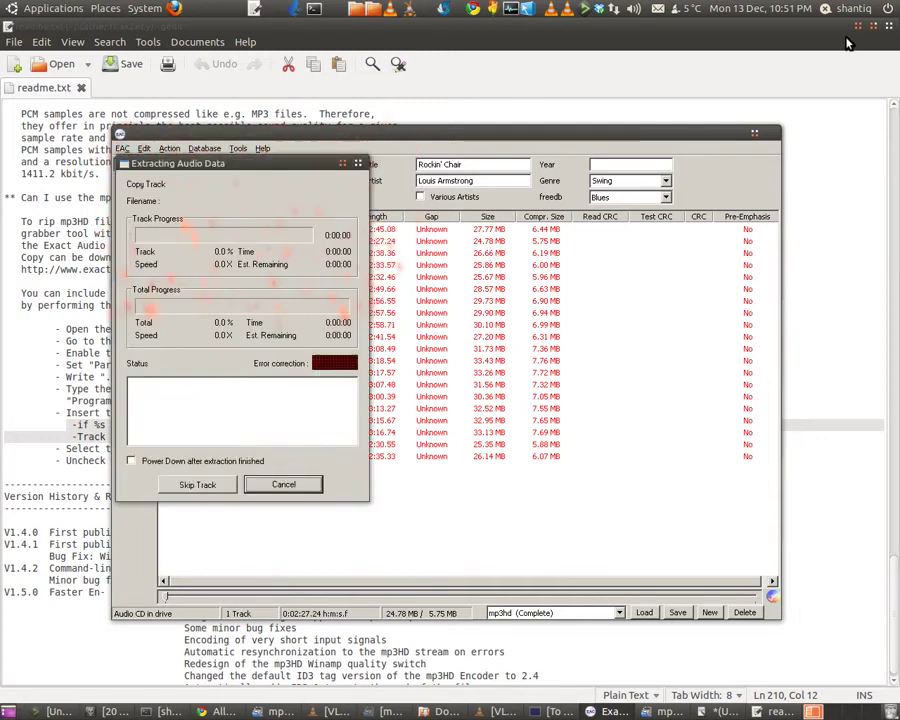
- Clear the background windows off the desktop and move Exact Audio Copy aside to expose the desktop icons
{"action": "left_click", "coordinate": [893, 32]}
{"action": "left_click", "coordinate": [893, 28]}
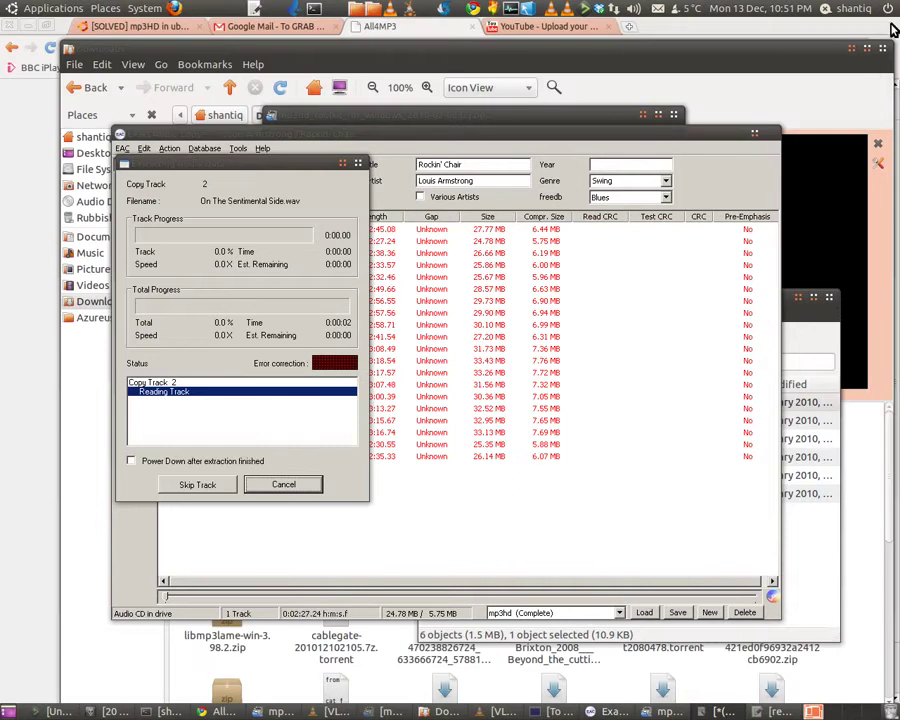
{"action": "left_click", "coordinate": [883, 48]}
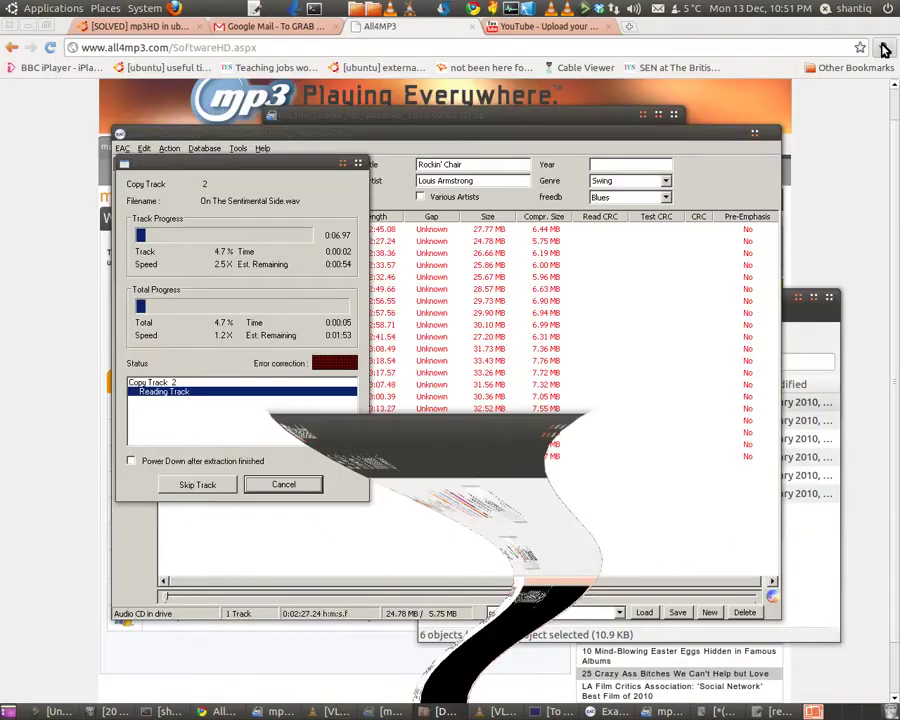
{"action": "left_click", "coordinate": [26, 25]}
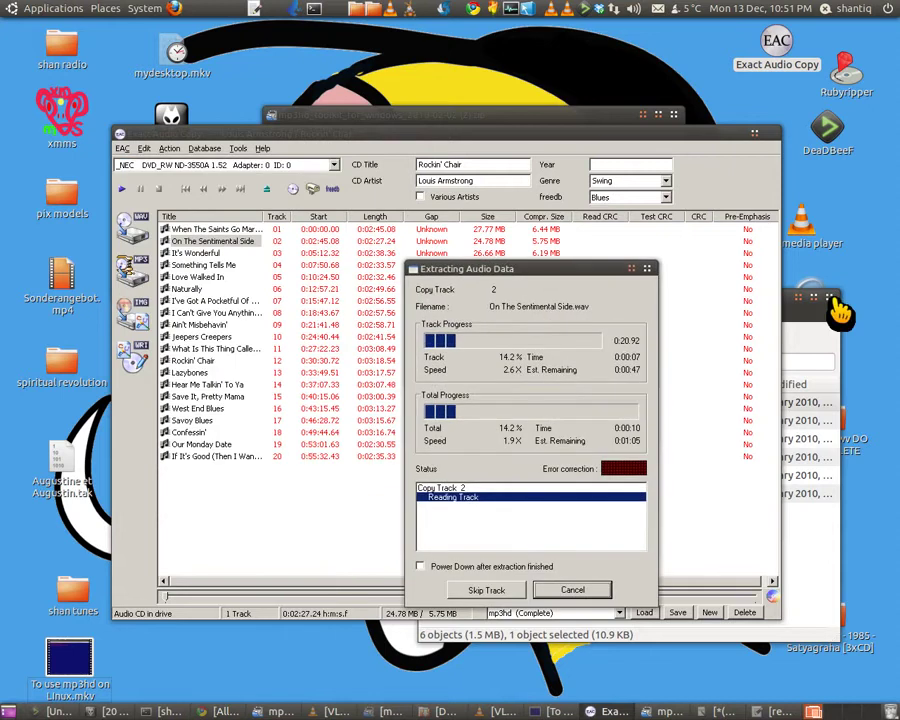
{"action": "left_click_drag", "start_coordinate": [838, 312], "coordinate": [477, 237]}
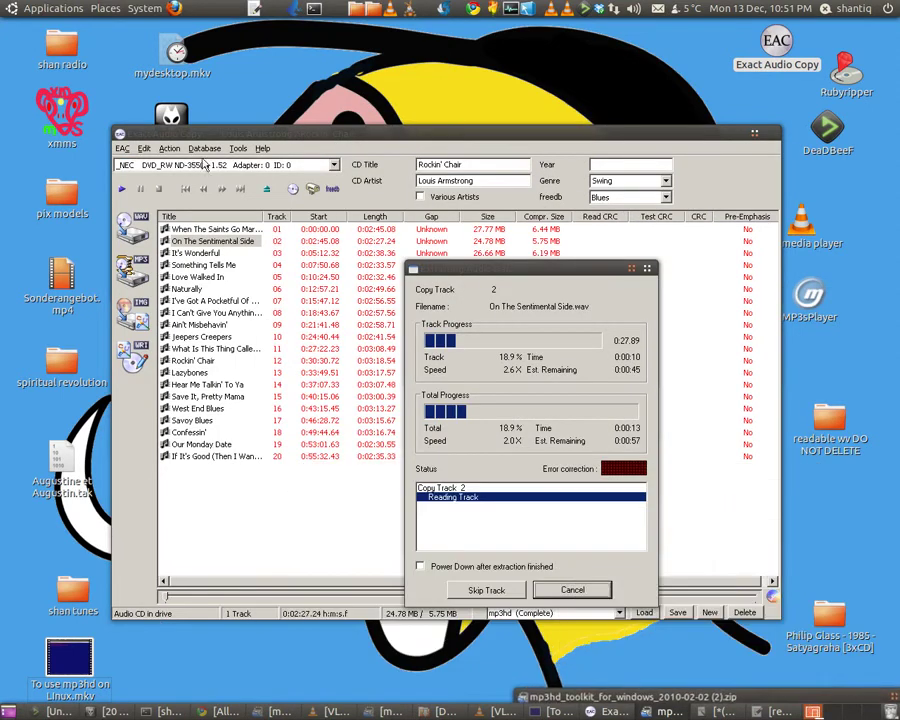
{"action": "left_click_drag", "start_coordinate": [193, 132], "coordinate": [347, 44]}
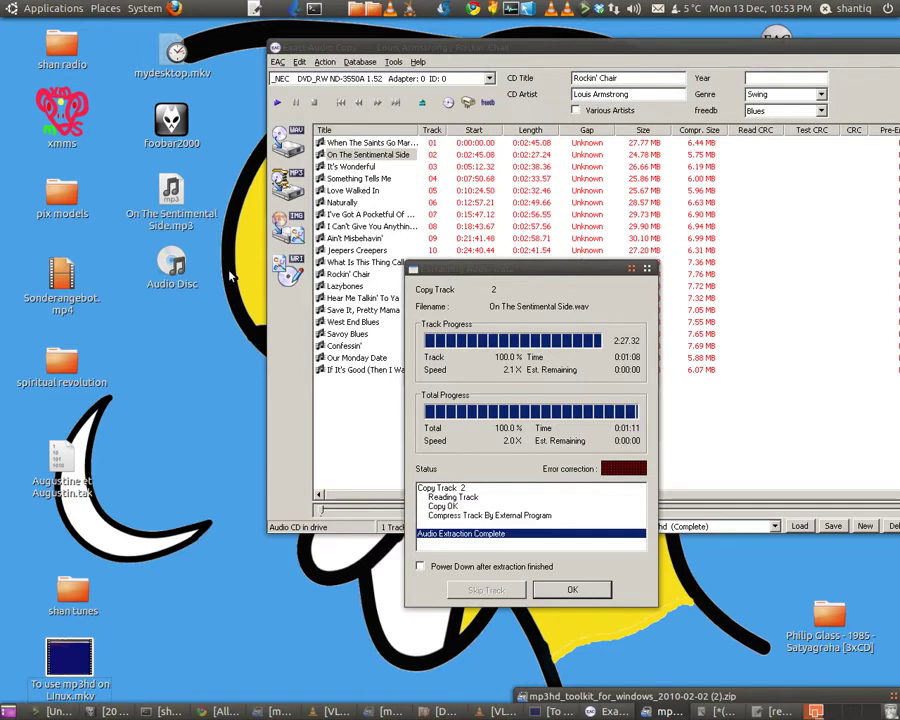
- Check the file size and audio details in the properties of On The Sentimental Side.mp3 on the desktop
{"action": "right_click", "coordinate": [170, 200]}
{"action": "left_click", "coordinate": [226, 452]}
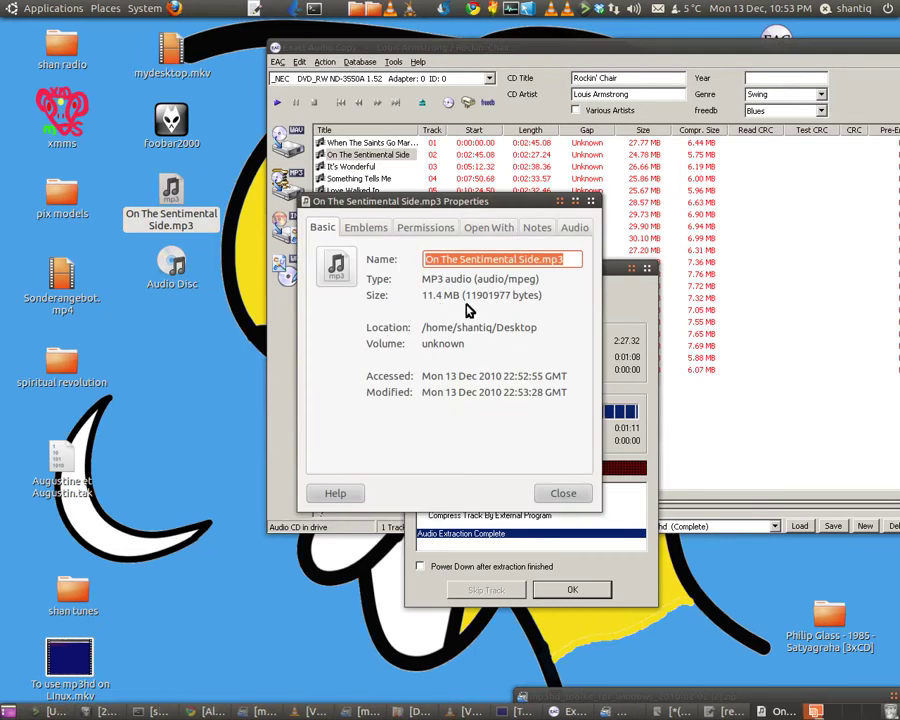
{"action": "left_click", "coordinate": [578, 227]}
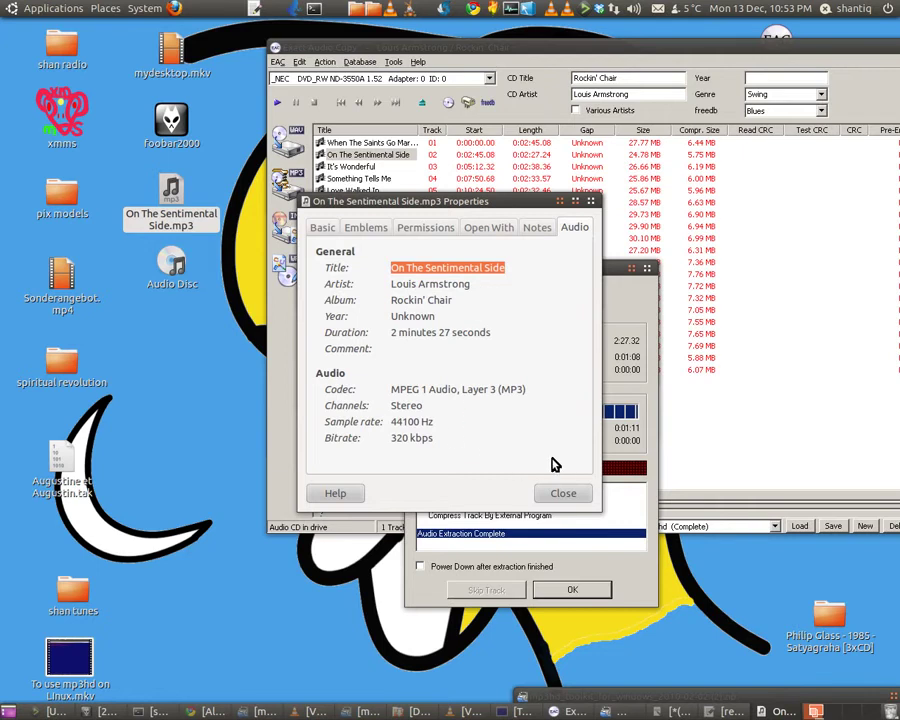
{"action": "left_click", "coordinate": [564, 495]}
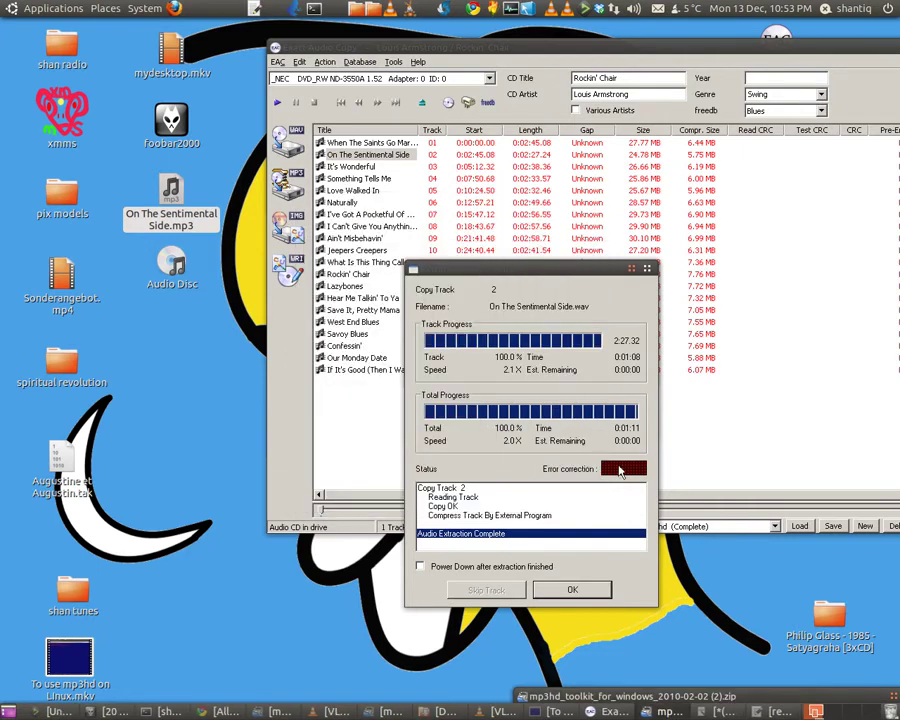
- Dismiss the completed extraction dialog and the track status report
{"action": "left_click", "coordinate": [570, 591]}
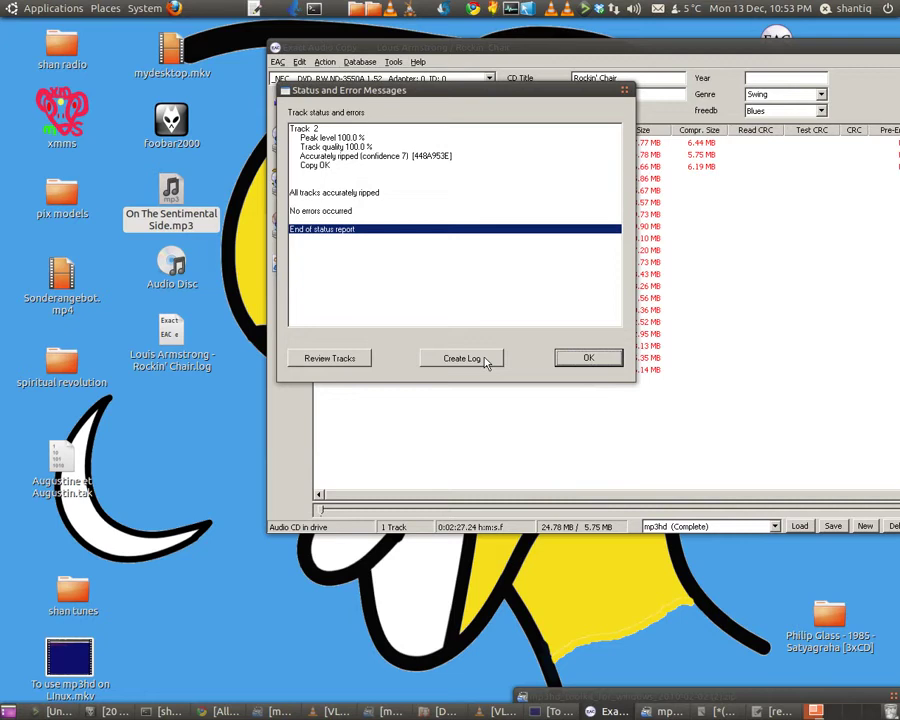
{"action": "left_click", "coordinate": [590, 359]}
{"action": "left_click", "coordinate": [590, 409]}
- Recheck the external compression settings for the mp3HD encoder and close Exact Audio Copy
{"action": "key", "text": "F11"}
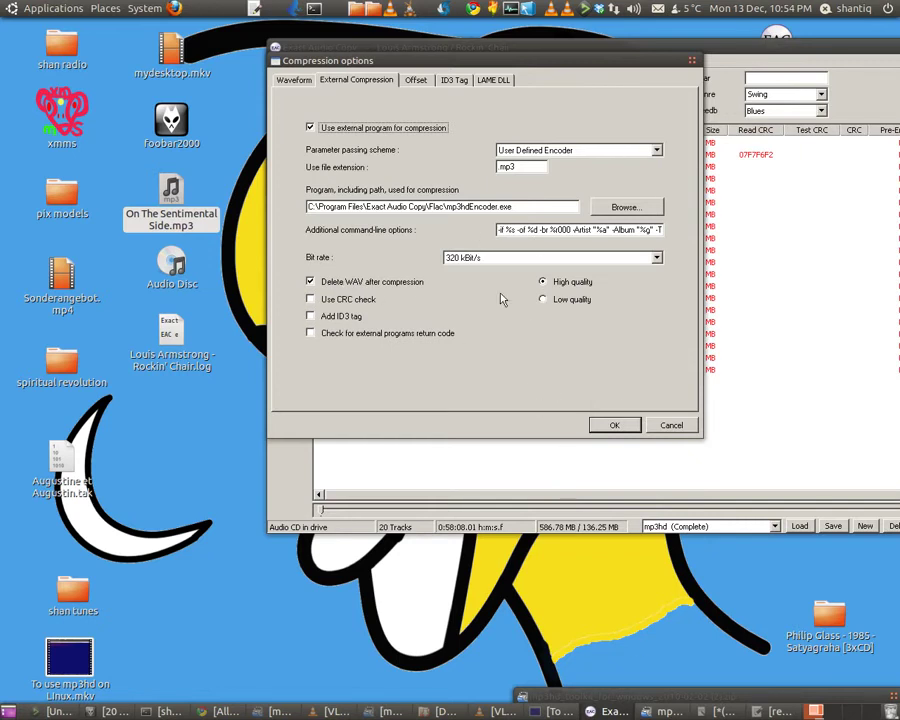
{"action": "left_click", "coordinate": [629, 428]}
{"action": "left_click_drag", "start_coordinate": [593, 36], "coordinate": [517, 408]}
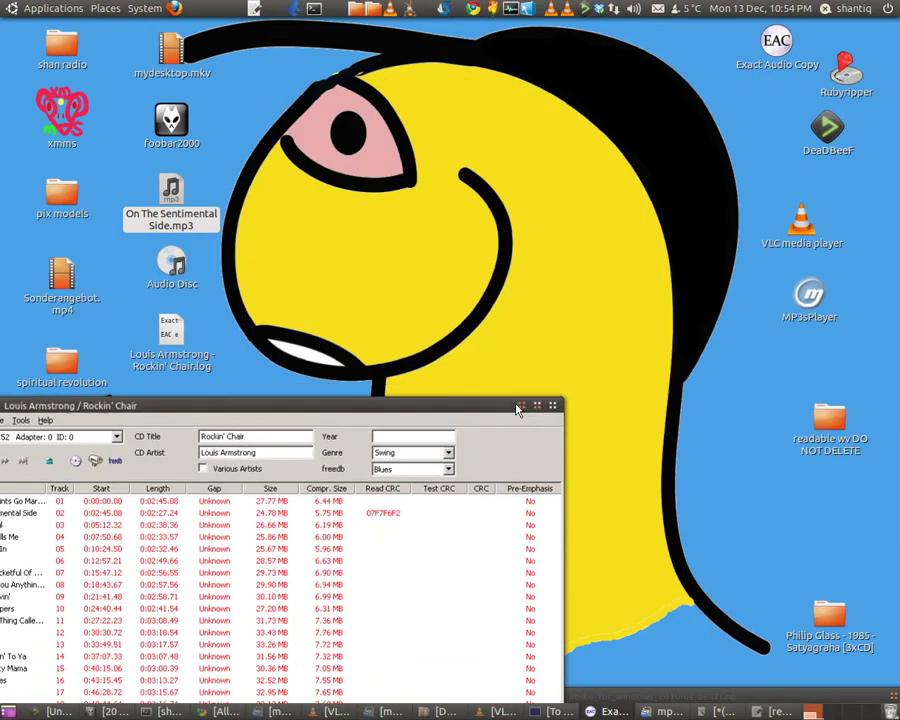
{"action": "left_click", "coordinate": [526, 408]}
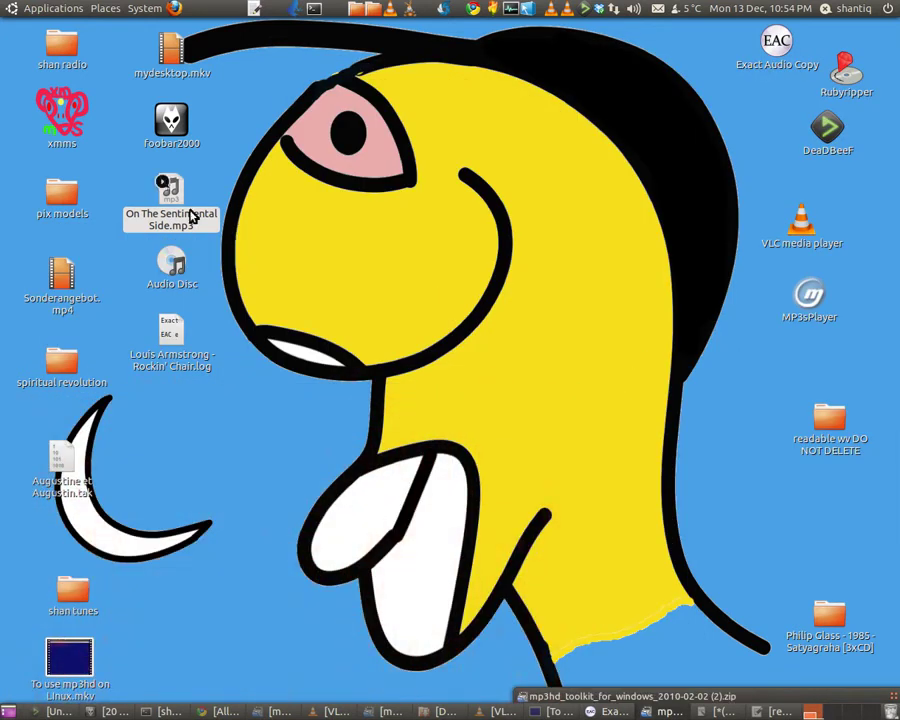
- Launch MP3sPlayer and move its desktop icon to the open area near On The Sentimental Side.mp3
{"action": "double_click", "coordinate": [815, 303]}
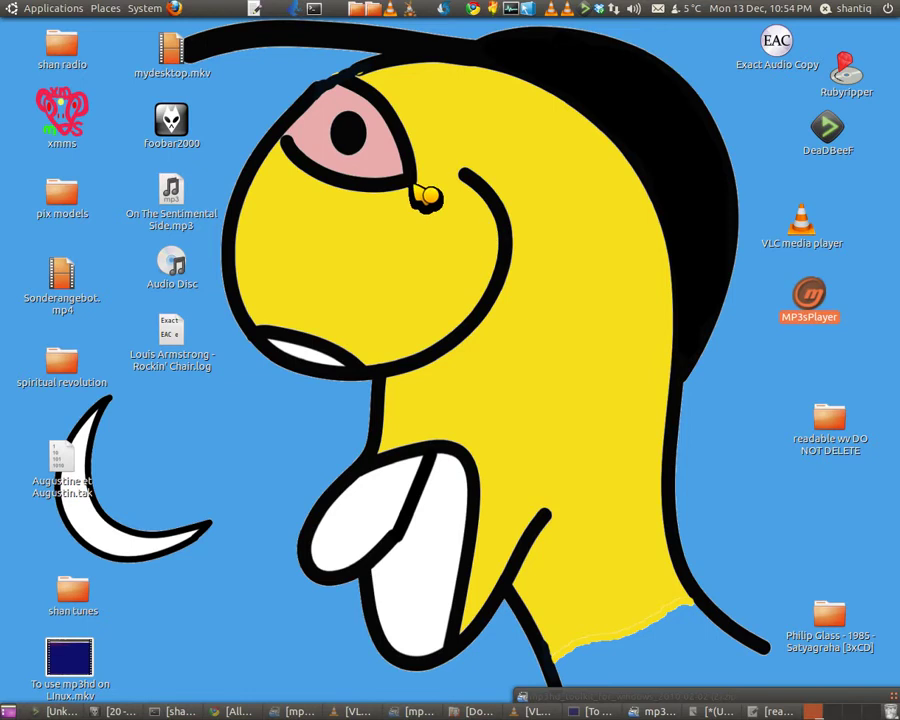
{"action": "left_click_drag", "start_coordinate": [385, 158], "coordinate": [390, 252]}
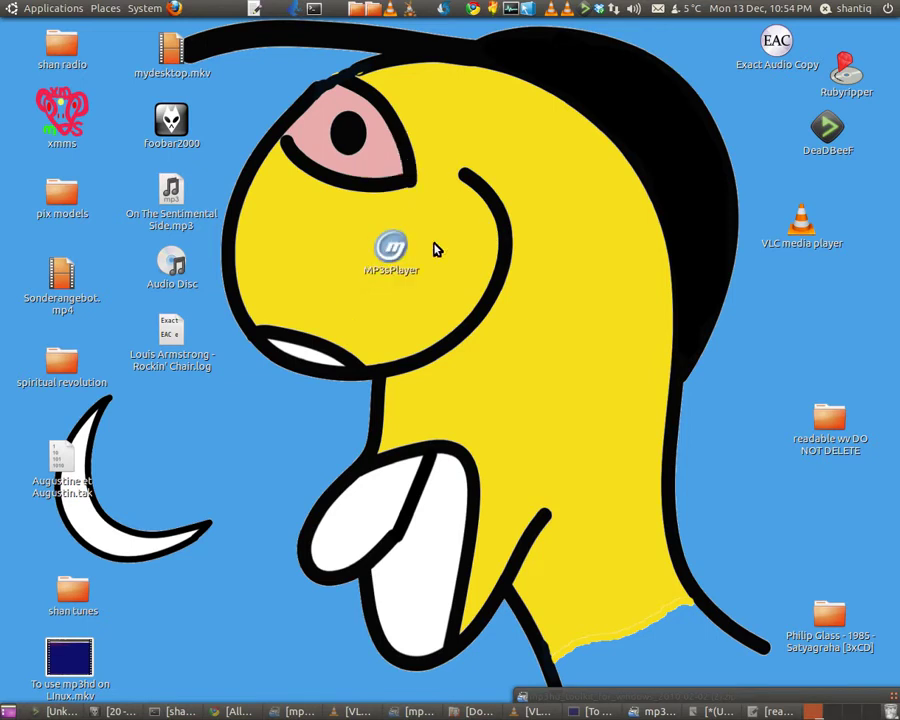
- Show the mp3HD Software downloads page on All4MP3 in the browser and minimize it again
{"action": "left_click", "coordinate": [236, 712]}
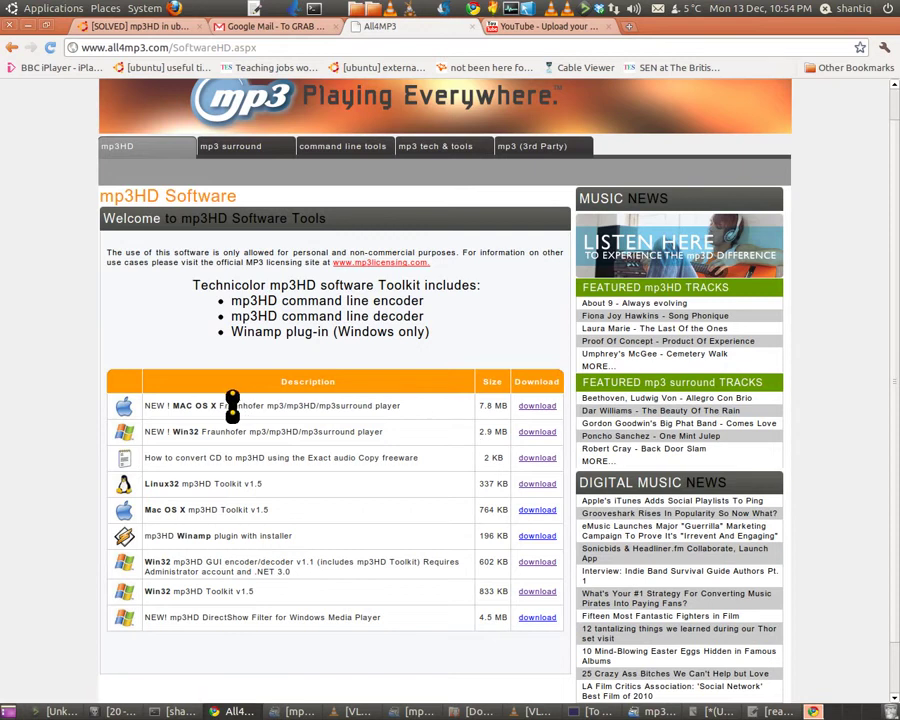
{"action": "left_click", "coordinate": [27, 27]}
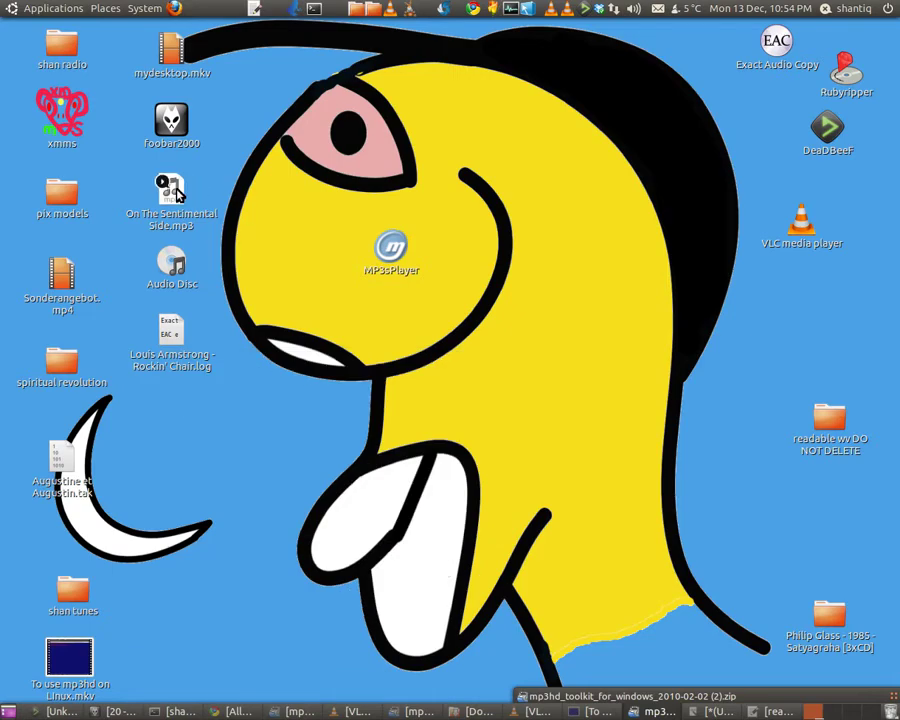
- Play On The Sentimental Side.mp3 from the desktop with MP3sPlayer and stop the playback
{"action": "left_click_drag", "start_coordinate": [172, 192], "coordinate": [400, 255]}
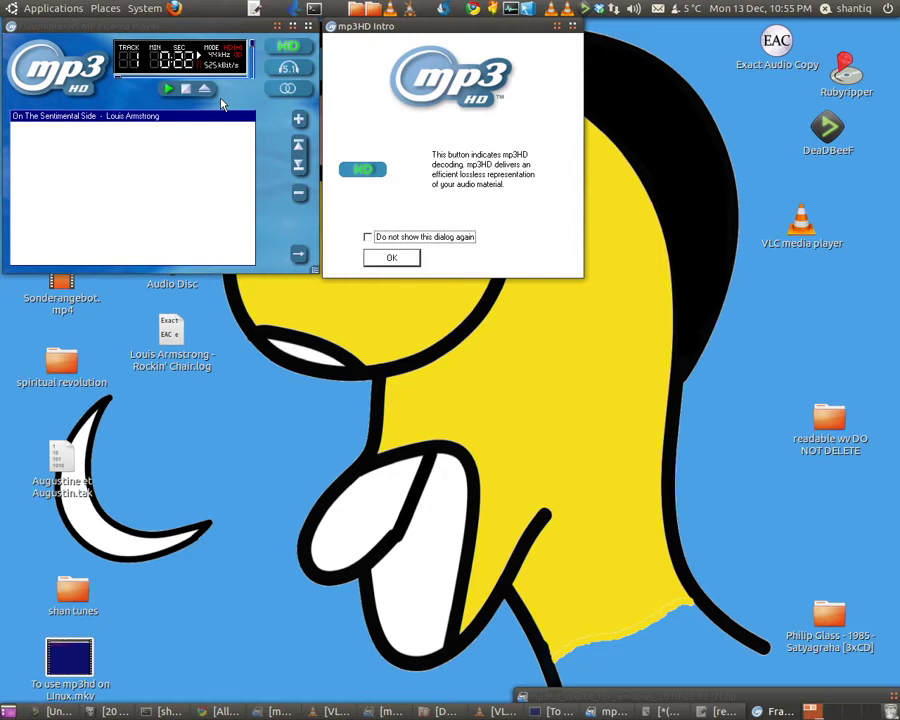
{"action": "left_click", "coordinate": [185, 90]}
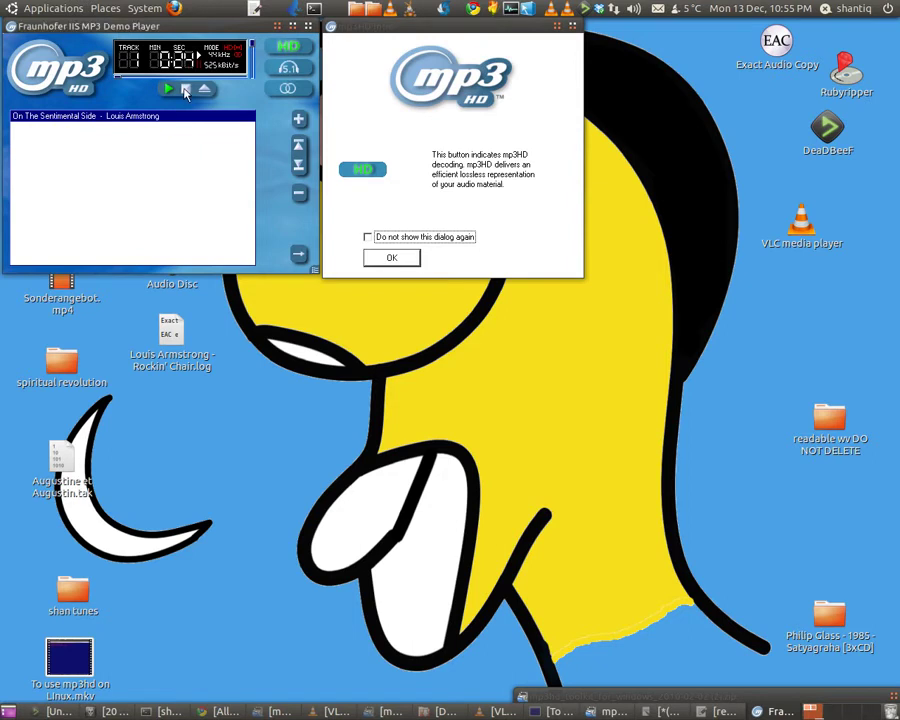
- Open DeaDBeeF beside the other windows and add On The Sentimental Side.mp3 from the desktop to its Default playlist
{"action": "left_click", "coordinate": [826, 132]}
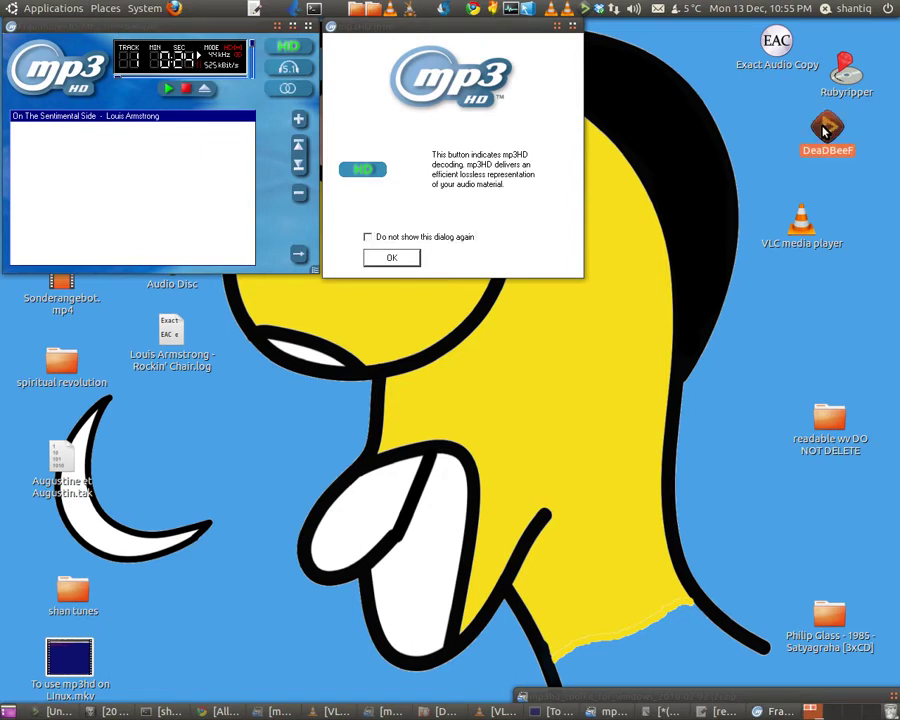
{"action": "double_click", "coordinate": [826, 132]}
{"action": "left_click_drag", "start_coordinate": [250, 25], "coordinate": [316, 545]}
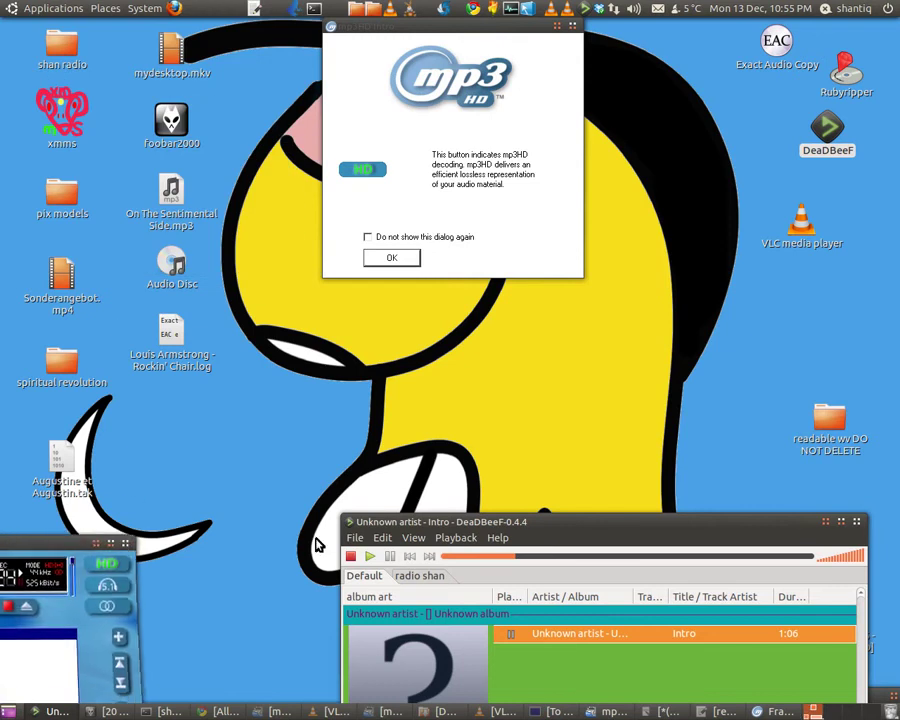
{"action": "left_click_drag", "start_coordinate": [544, 522], "coordinate": [578, 187]}
{"action": "scroll", "coordinate": [637, 352], "scroll_direction": "up", "scroll_amount": 2}
{"action": "left_click_drag", "start_coordinate": [175, 197], "coordinate": [593, 288]}
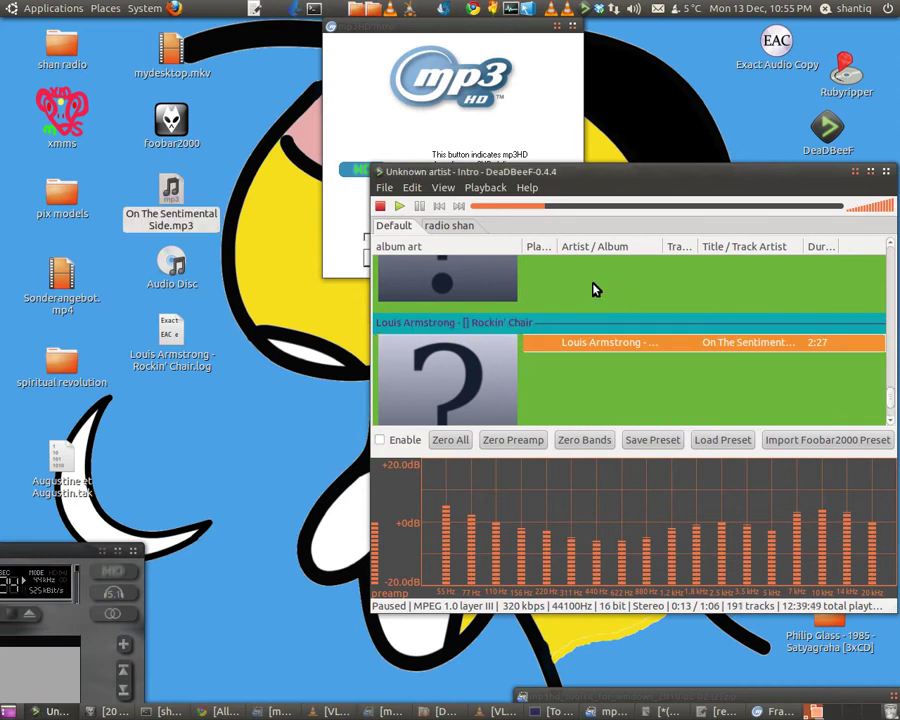
{"action": "scroll", "coordinate": [593, 288], "scroll_direction": "up", "scroll_amount": 2}
{"action": "scroll", "coordinate": [595, 290], "scroll_direction": "down", "scroll_amount": 3}
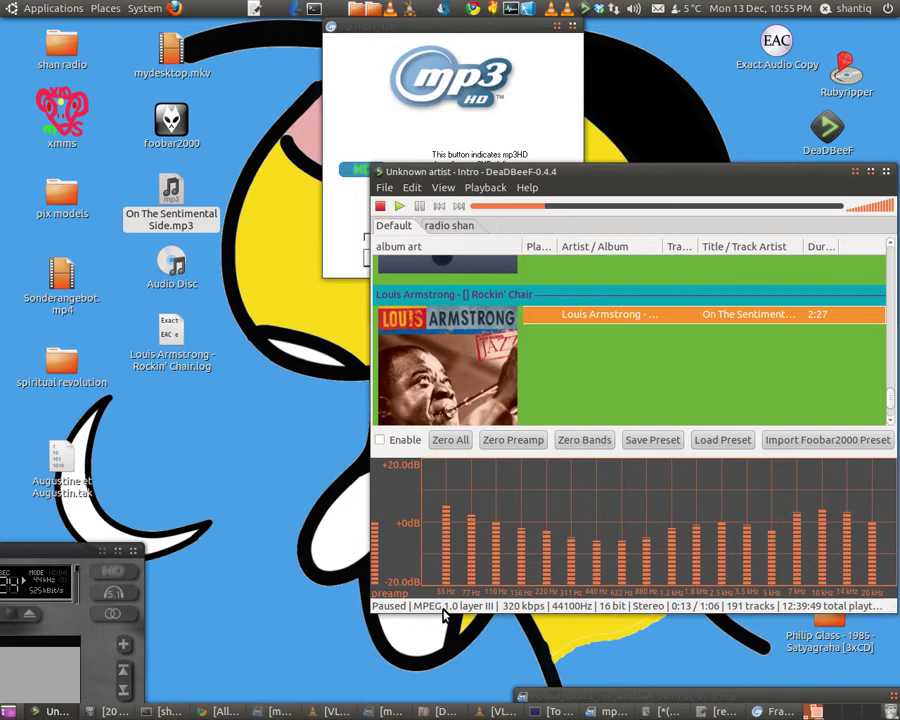
- Enlarge the DeaDBeeF window, play On The Sentimental Side from the playlist and pause it
{"action": "left_click_drag", "start_coordinate": [603, 188], "coordinate": [495, 169]}
{"action": "left_click_drag", "start_coordinate": [779, 592], "coordinate": [870, 700]}
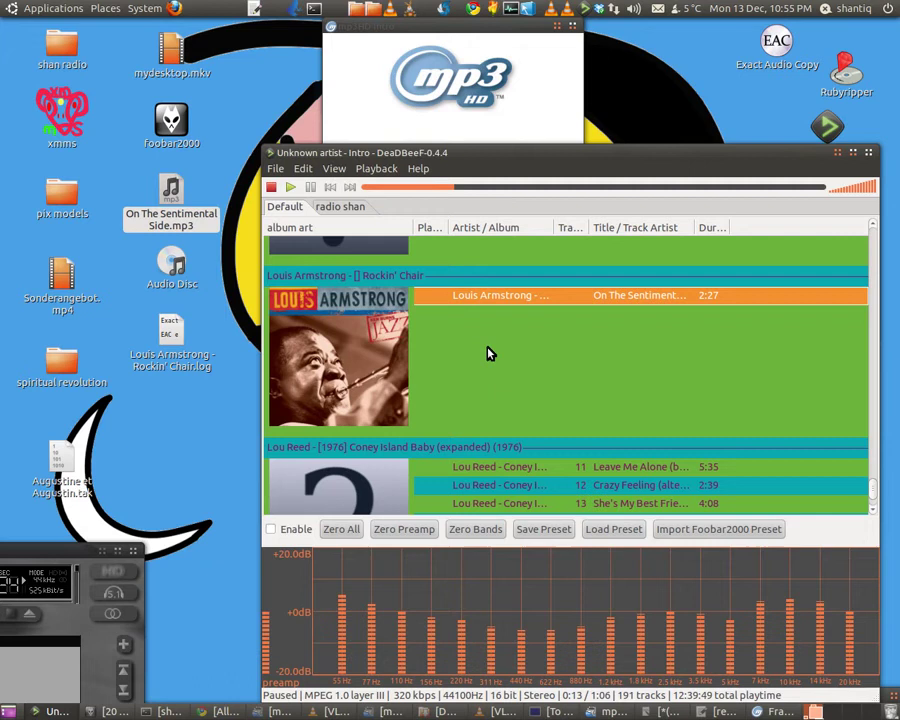
{"action": "double_click", "coordinate": [517, 300]}
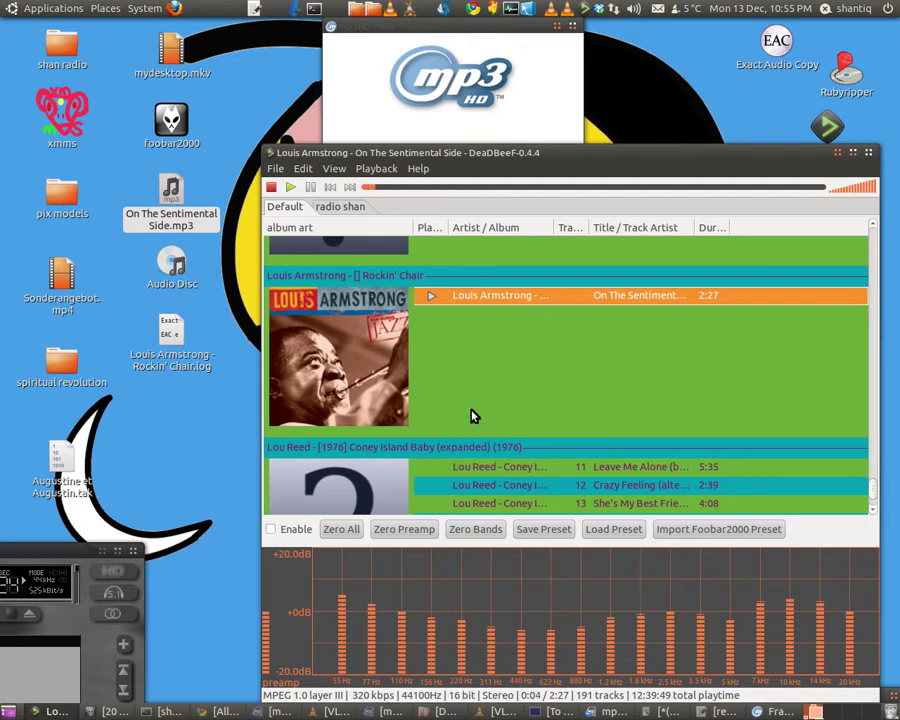
{"action": "left_click", "coordinate": [313, 196]}
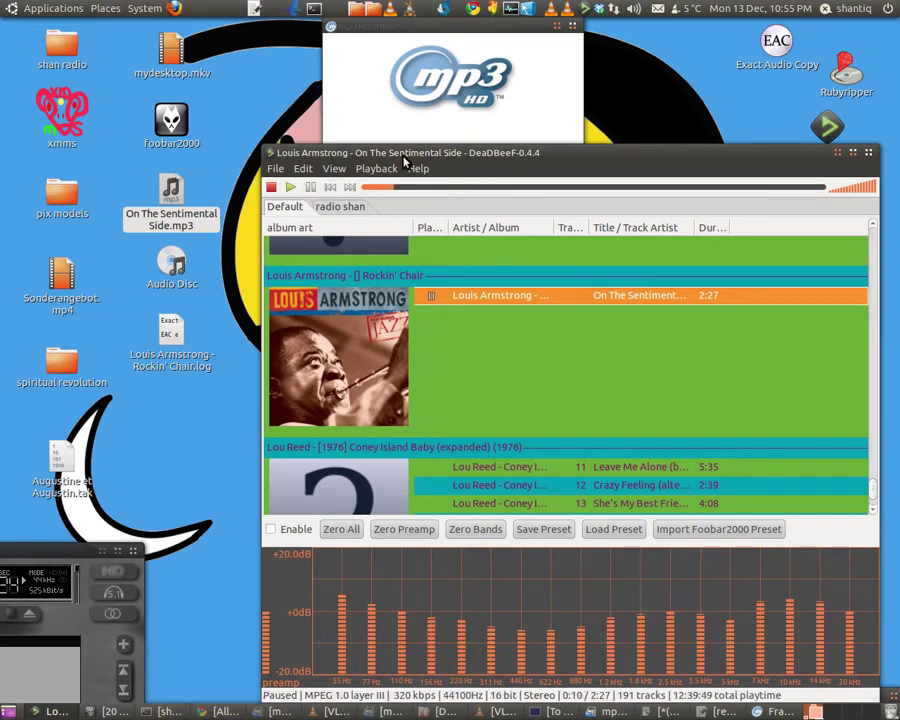
- Move the DeaDBeeF window out of the way and force the Fraunhofer IIS MP3 Demo Player to quit
{"action": "left_click_drag", "start_coordinate": [406, 157], "coordinate": [674, 442]}
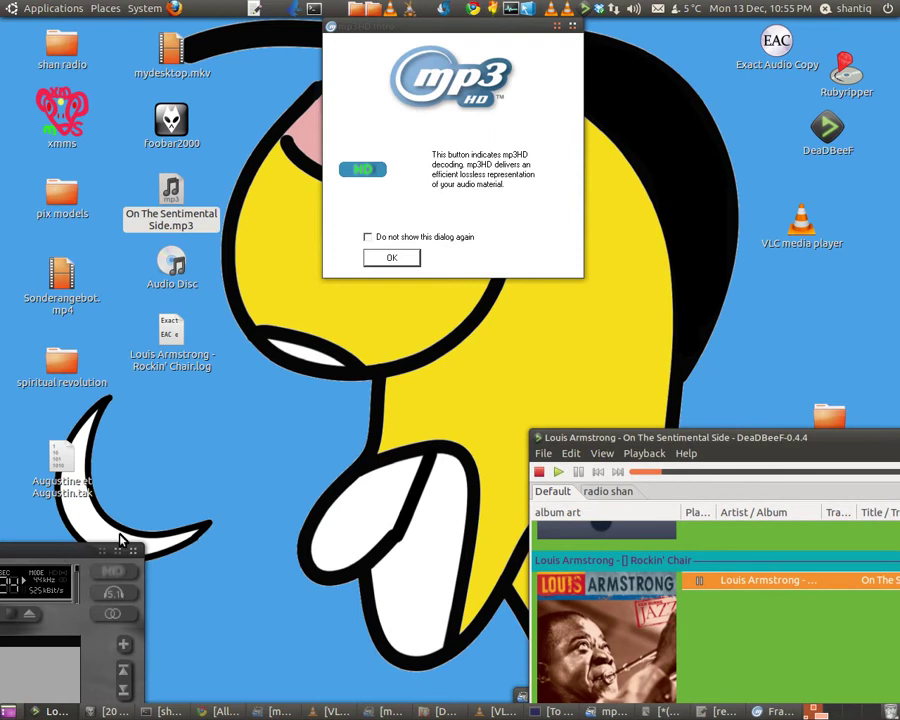
{"action": "left_click", "coordinate": [108, 566]}
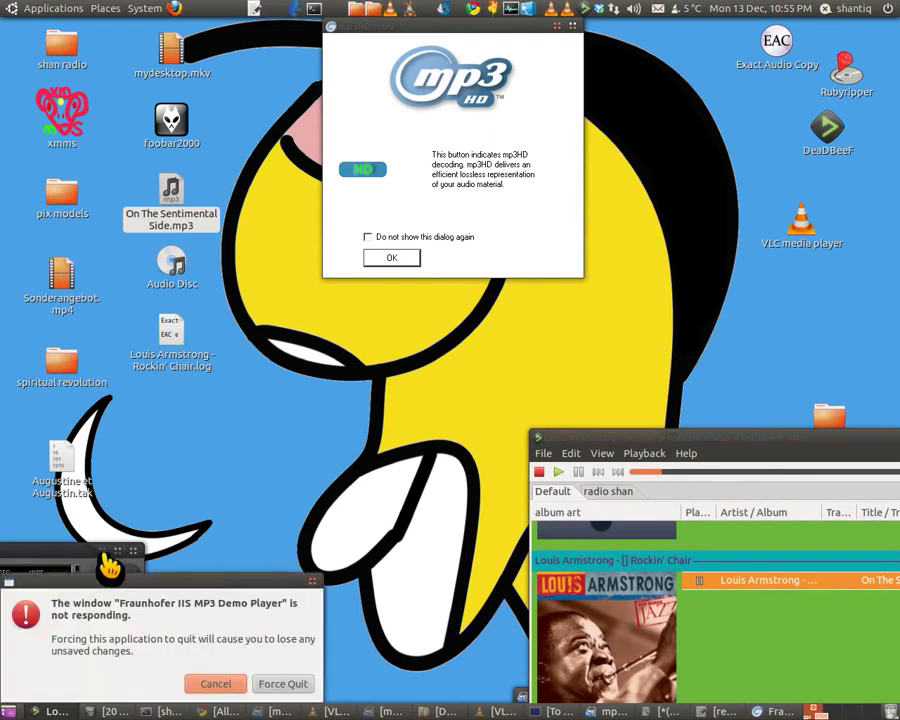
{"action": "left_click", "coordinate": [276, 686]}
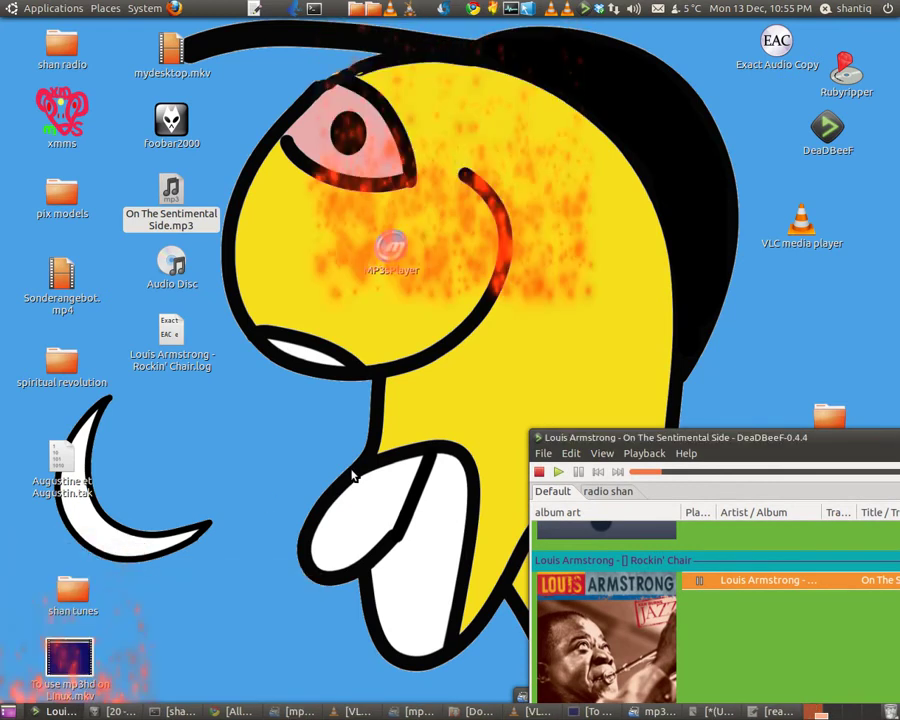
- Relaunch MP3sPlayer, play On The Sentimental Side.mp3 from the Desktop folder and pause it
{"action": "double_click", "coordinate": [390, 249]}
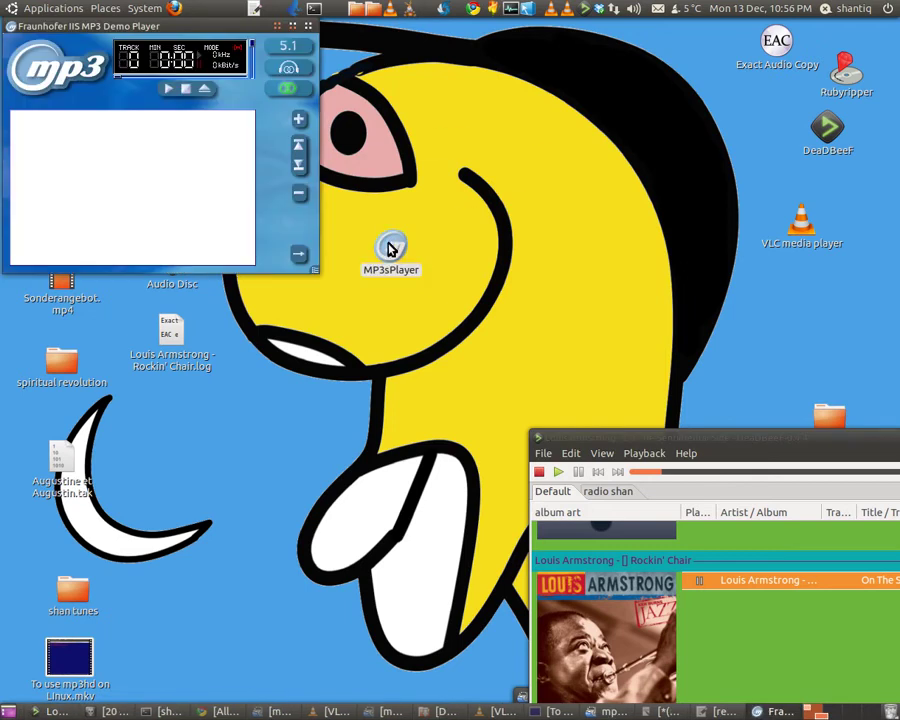
{"action": "left_click_drag", "start_coordinate": [170, 30], "coordinate": [495, 95]}
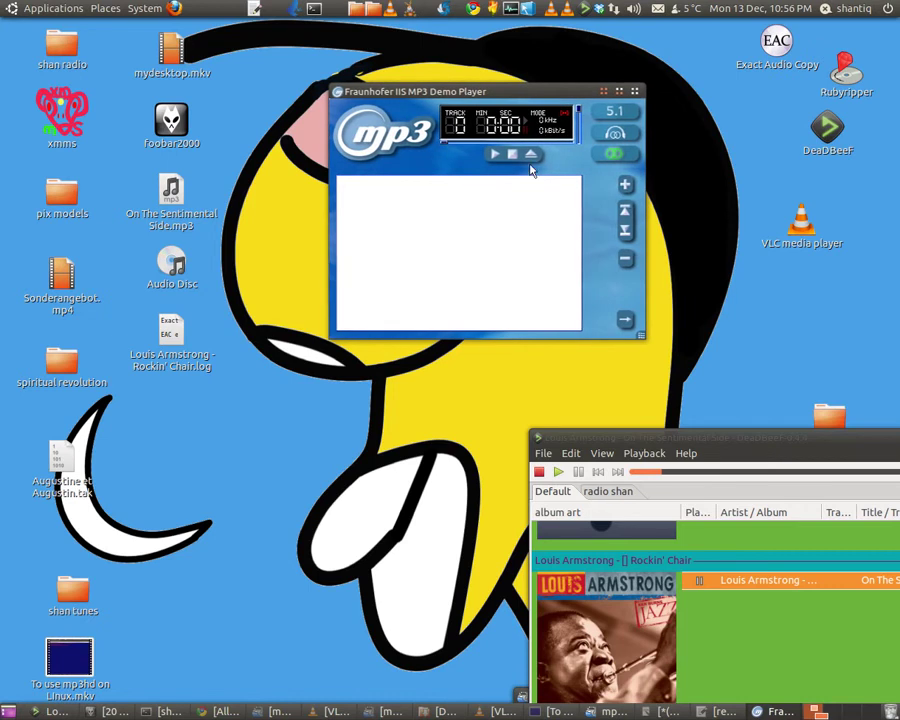
{"action": "left_click", "coordinate": [626, 188]}
{"action": "left_click", "coordinate": [635, 196]}
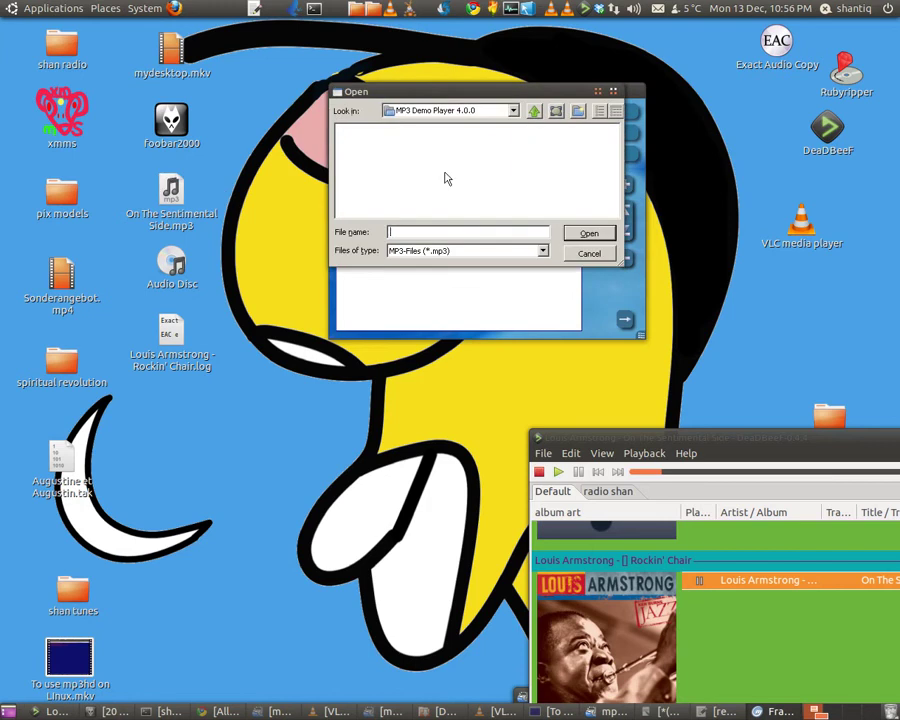
{"action": "left_click", "coordinate": [513, 110]}
{"action": "scroll", "coordinate": [448, 172], "scroll_direction": "up", "scroll_amount": 3}
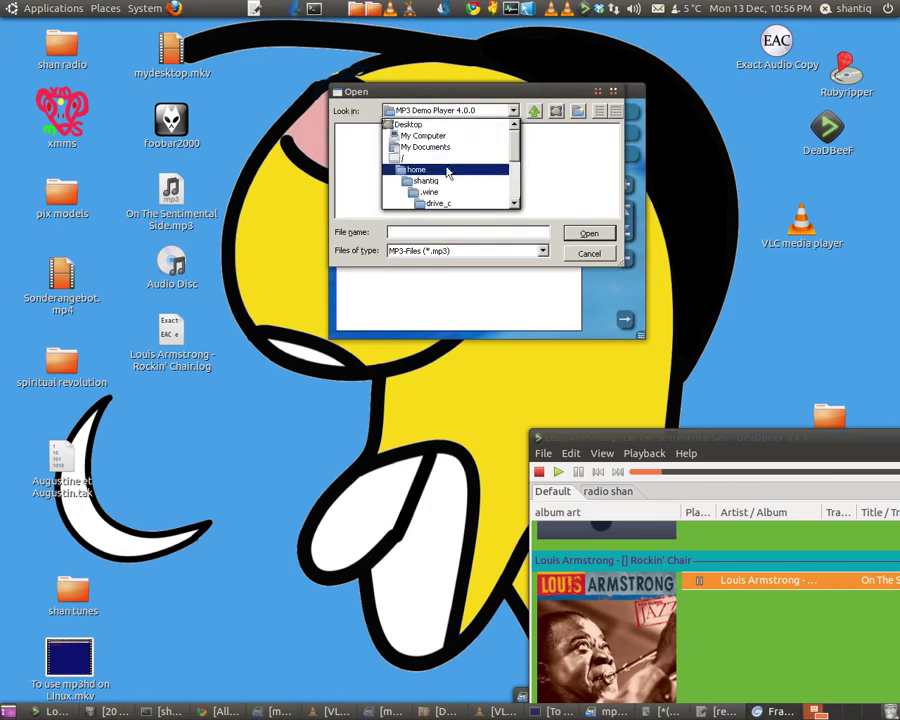
{"action": "left_click", "coordinate": [410, 124]}
{"action": "double_click", "coordinate": [547, 179]}
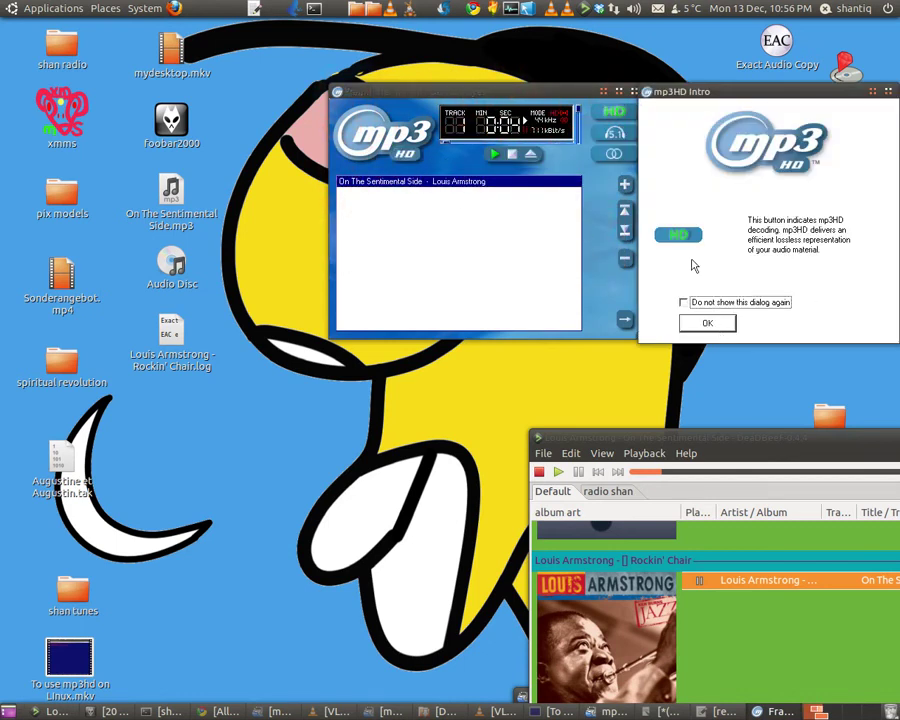
{"action": "left_click", "coordinate": [496, 155]}
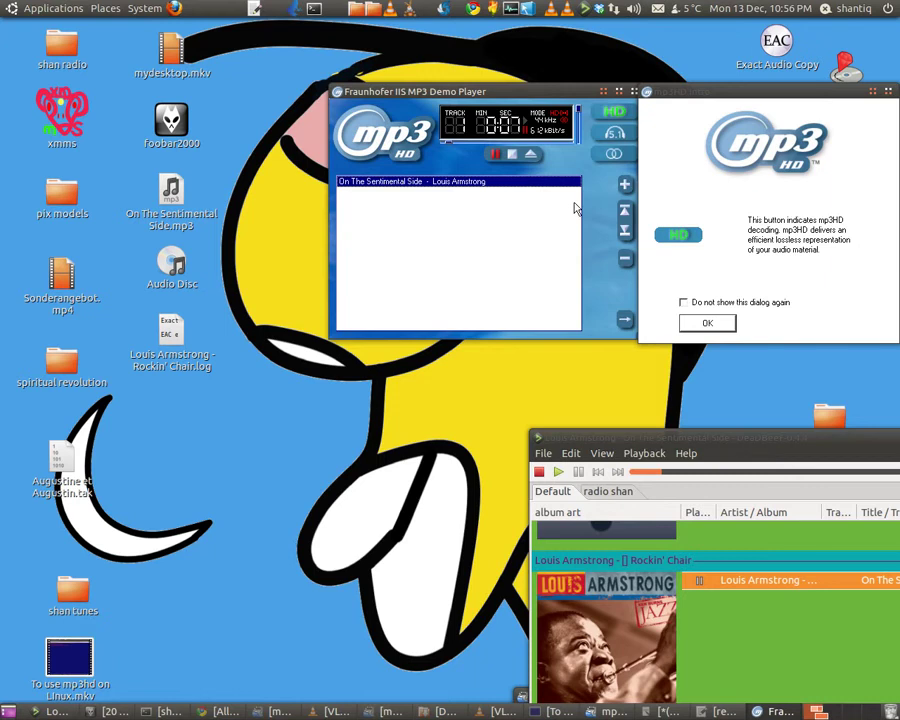
- Look through the home folder for the mp3hdDecoder and mp3hdEncoder files
{"action": "left_click", "coordinate": [102, 10]}
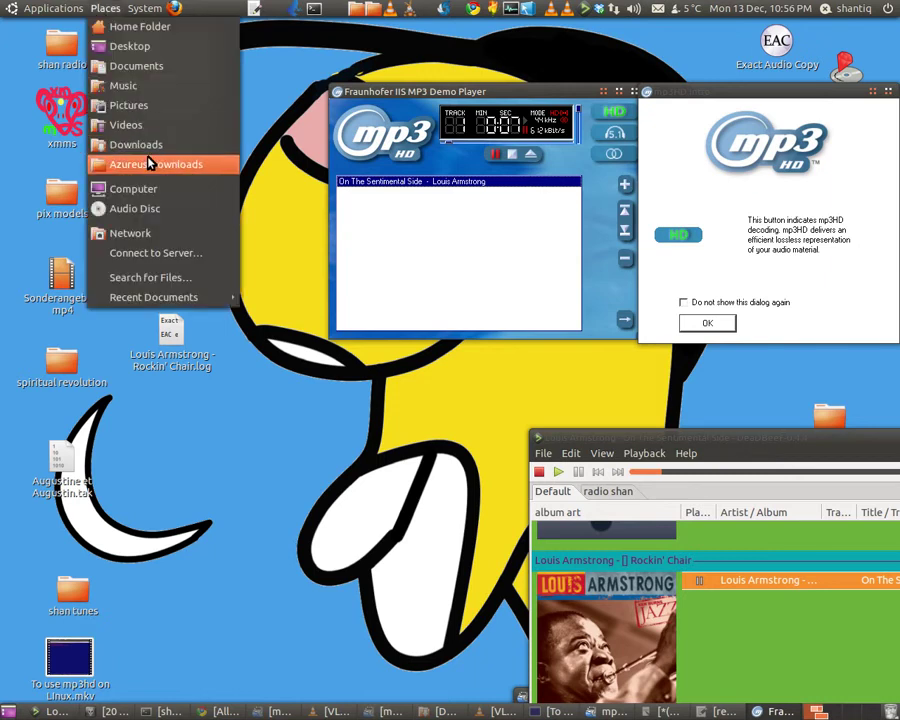
{"action": "left_click", "coordinate": [167, 27]}
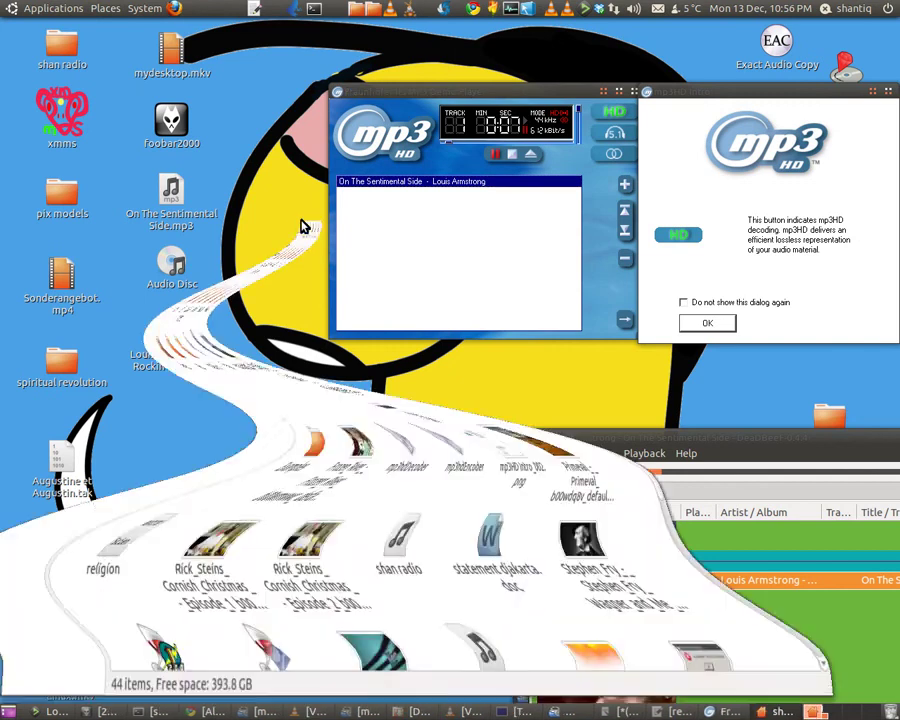
{"action": "scroll", "coordinate": [541, 584], "scroll_direction": "down", "scroll_amount": 3}
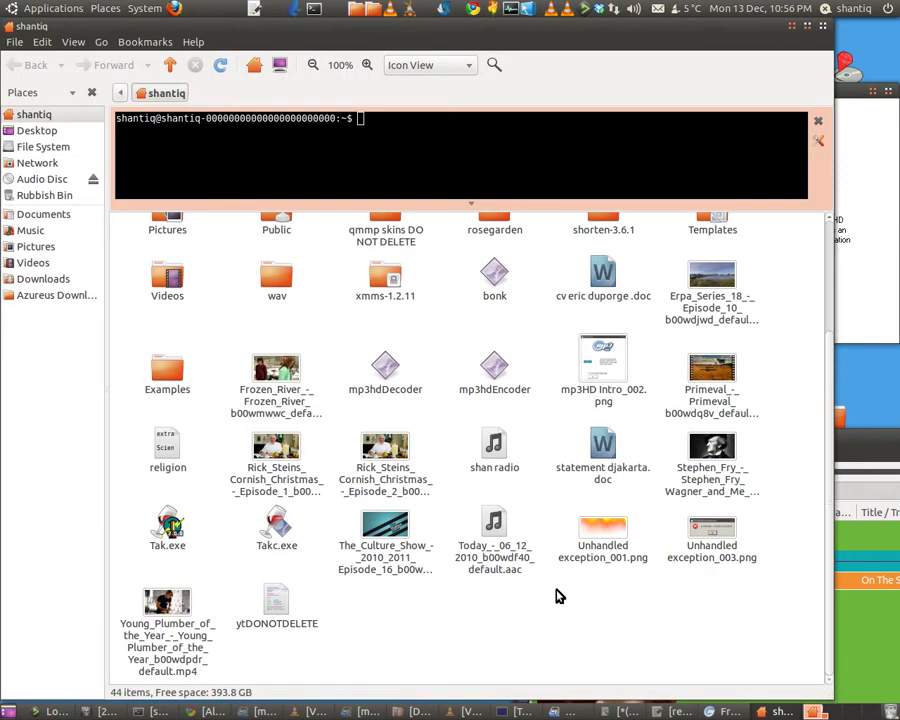
{"action": "scroll", "coordinate": [562, 597], "scroll_direction": "up", "scroll_amount": 3}
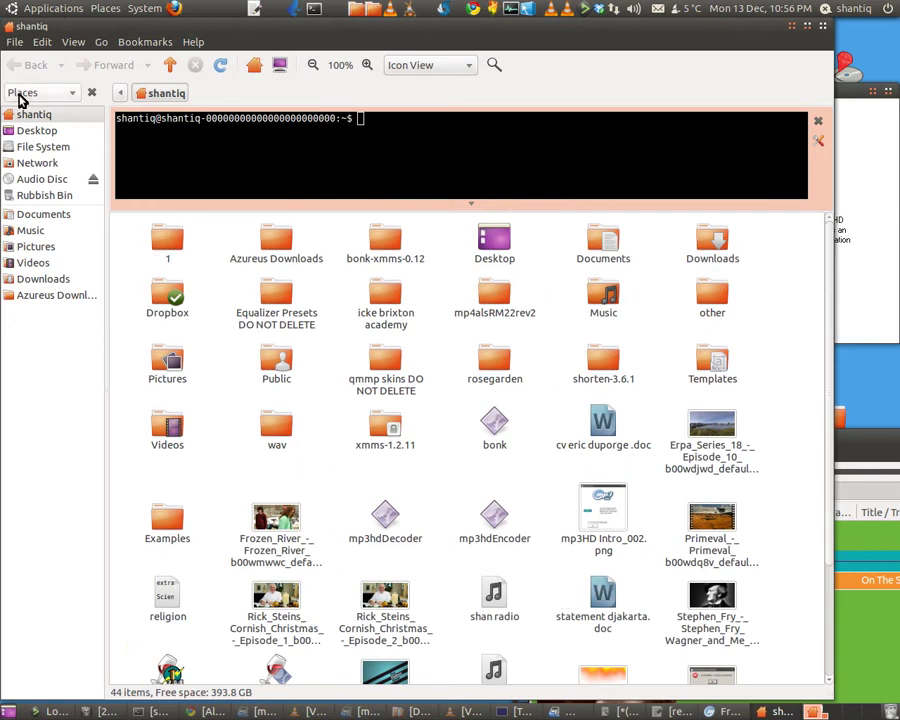
- Browse Wine's C: drive to Program Files/Exact Audio Copy/Flac, locate mp3hdEncoder.exe and close both file manager windows
{"action": "left_click", "coordinate": [55, 10]}
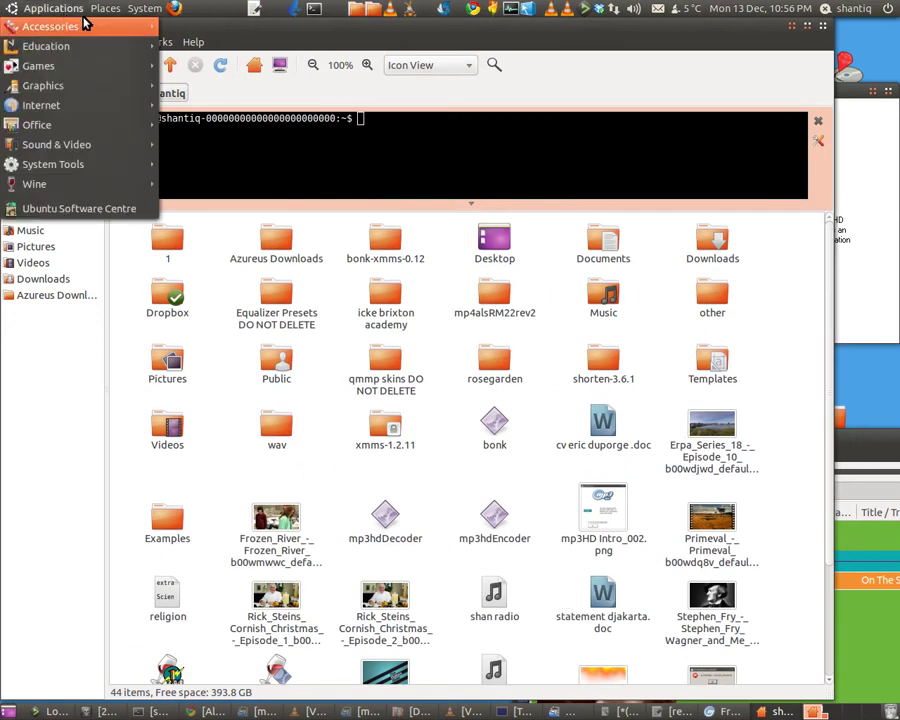
{"action": "mouse_move", "coordinate": [92, 13]}
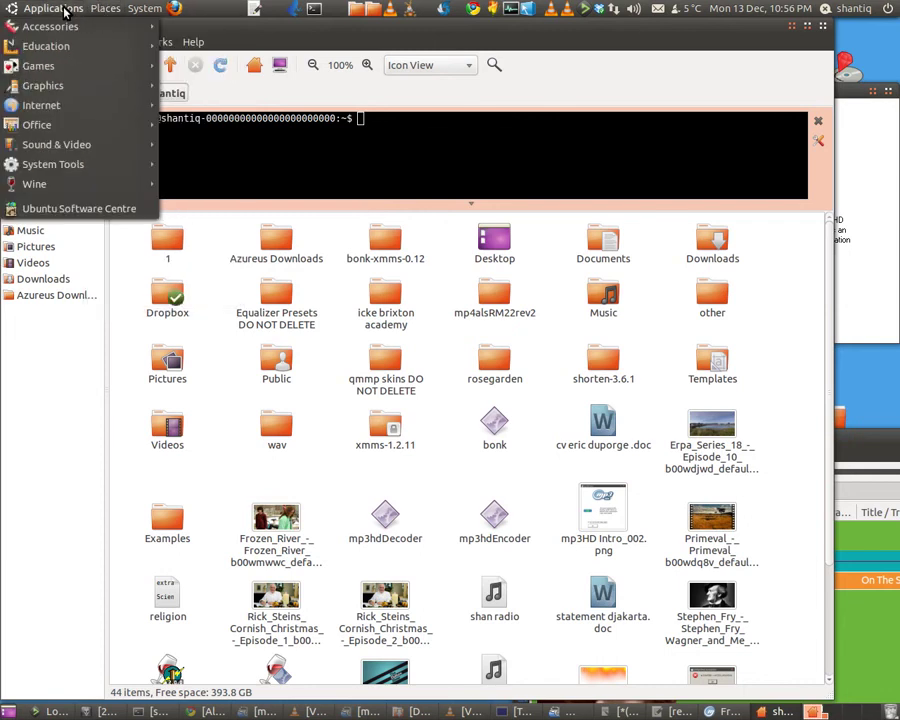
{"action": "mouse_move", "coordinate": [150, 184]}
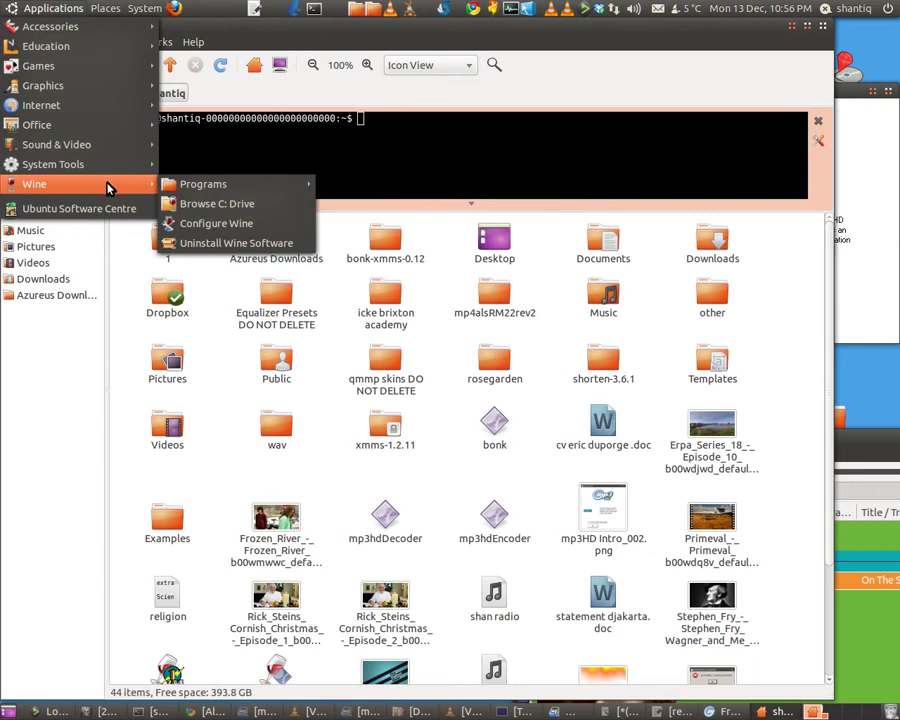
{"action": "left_click", "coordinate": [245, 205]}
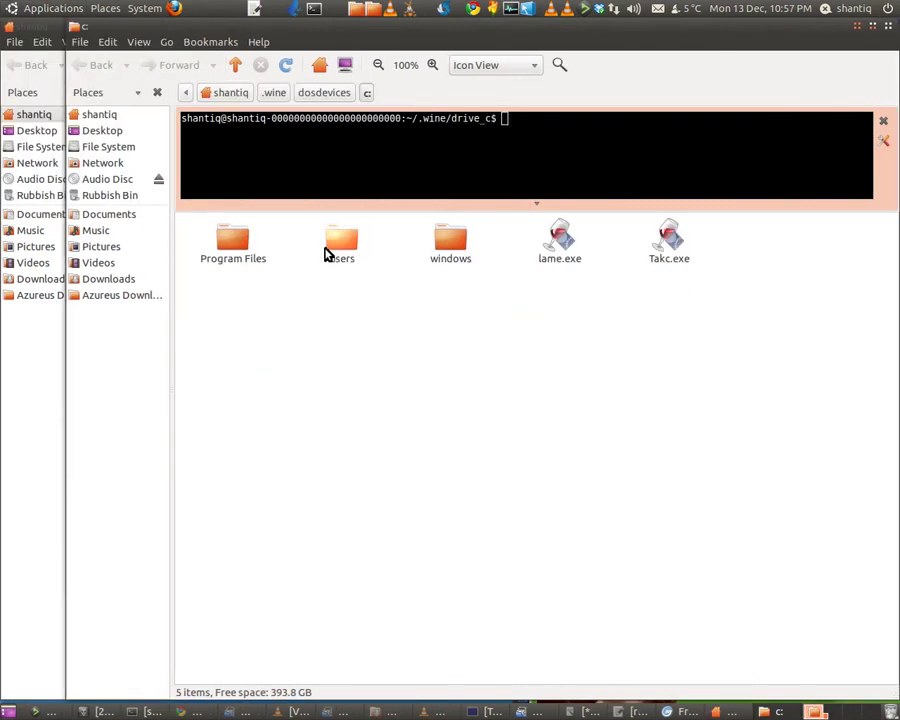
{"action": "double_click", "coordinate": [240, 244]}
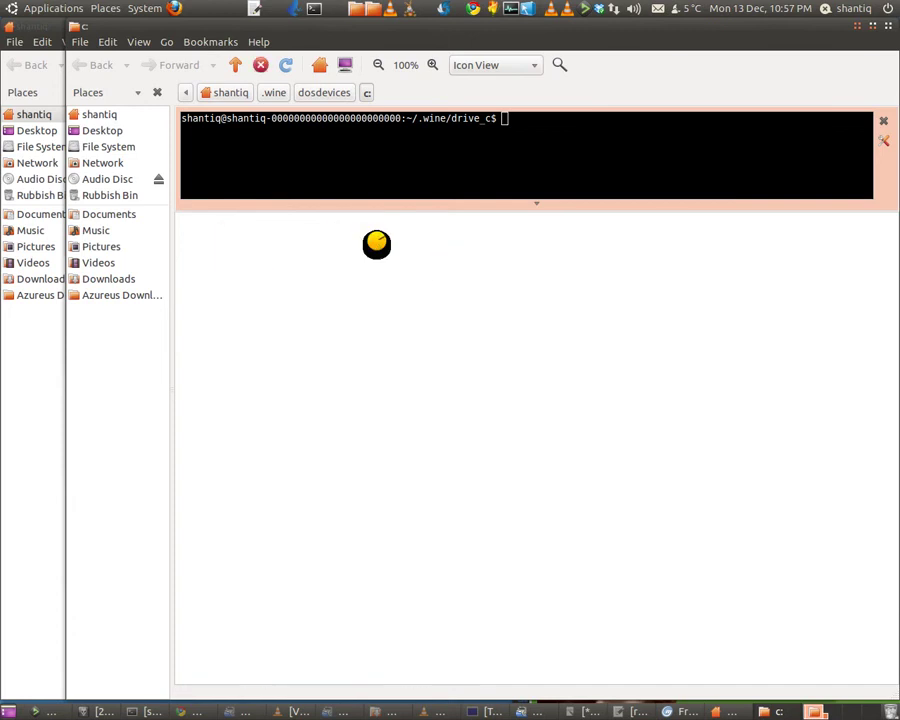
{"action": "double_click", "coordinate": [458, 245]}
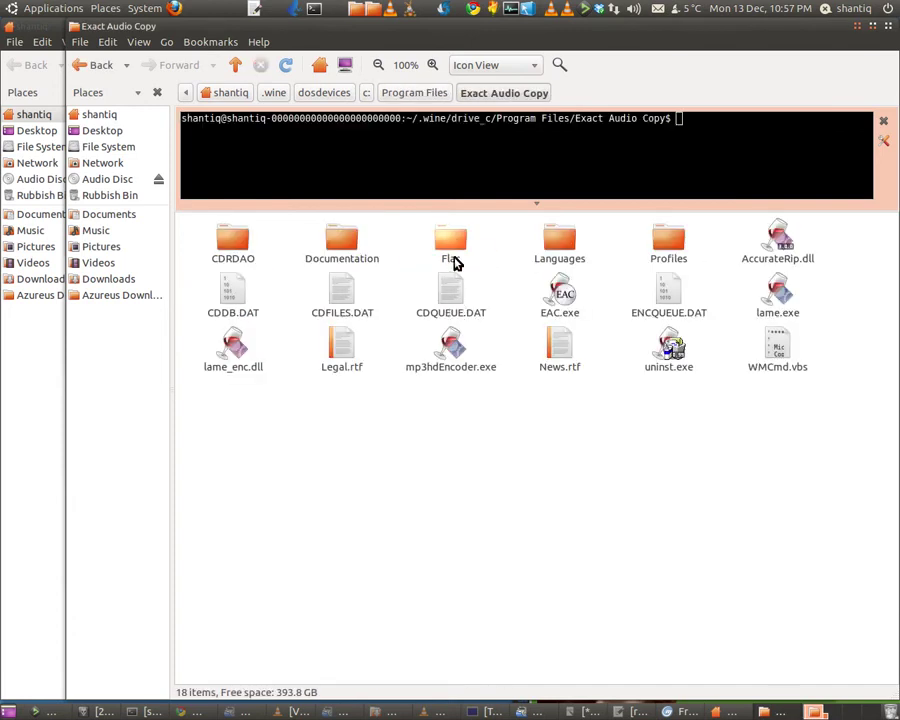
{"action": "double_click", "coordinate": [455, 244]}
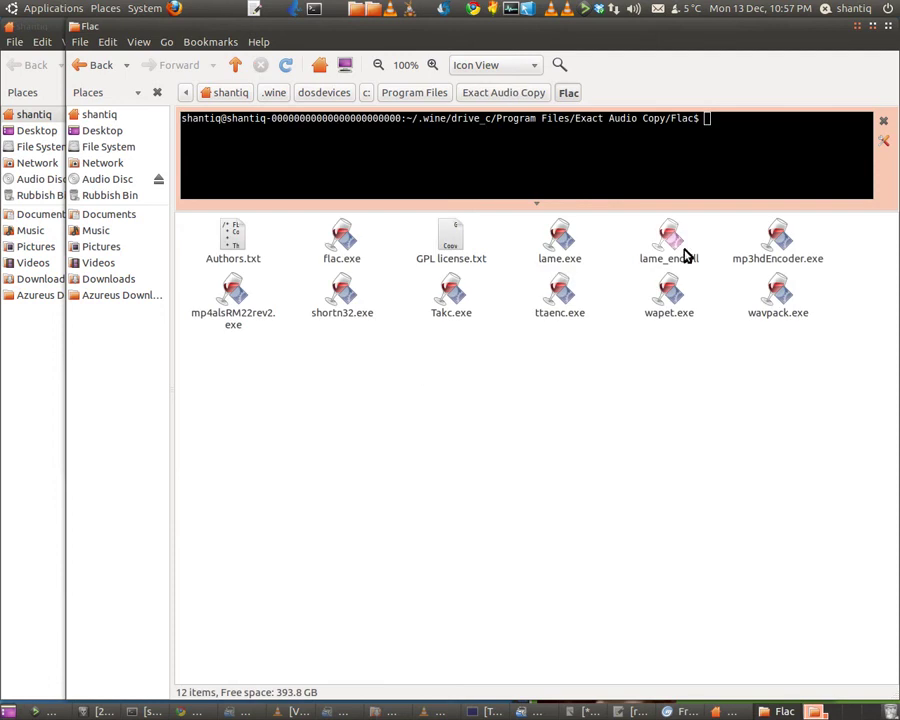
{"action": "right_click", "coordinate": [777, 241]}
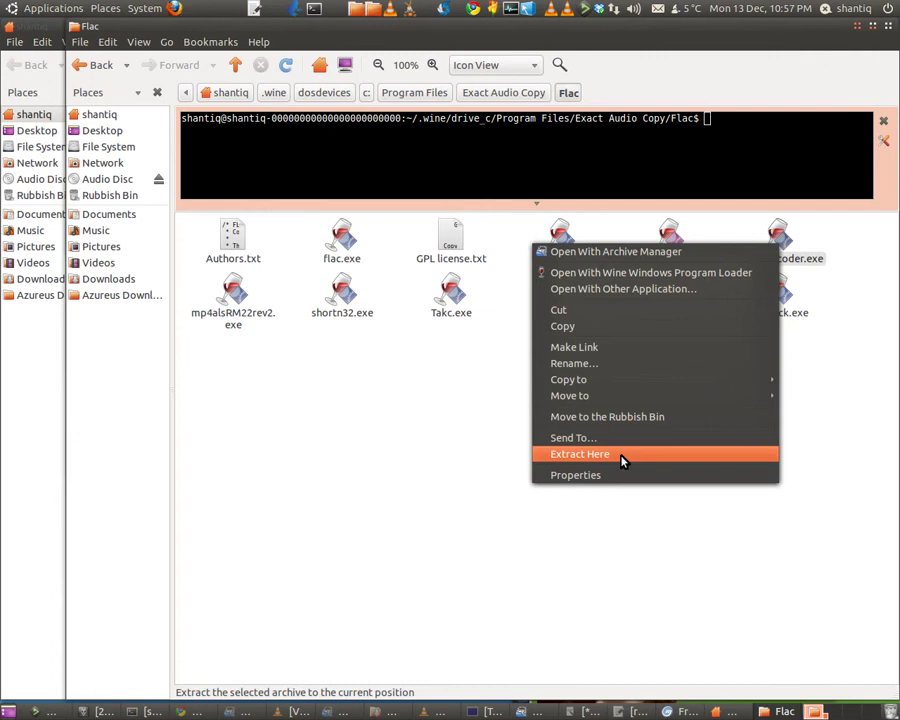
{"action": "left_click", "coordinate": [816, 241]}
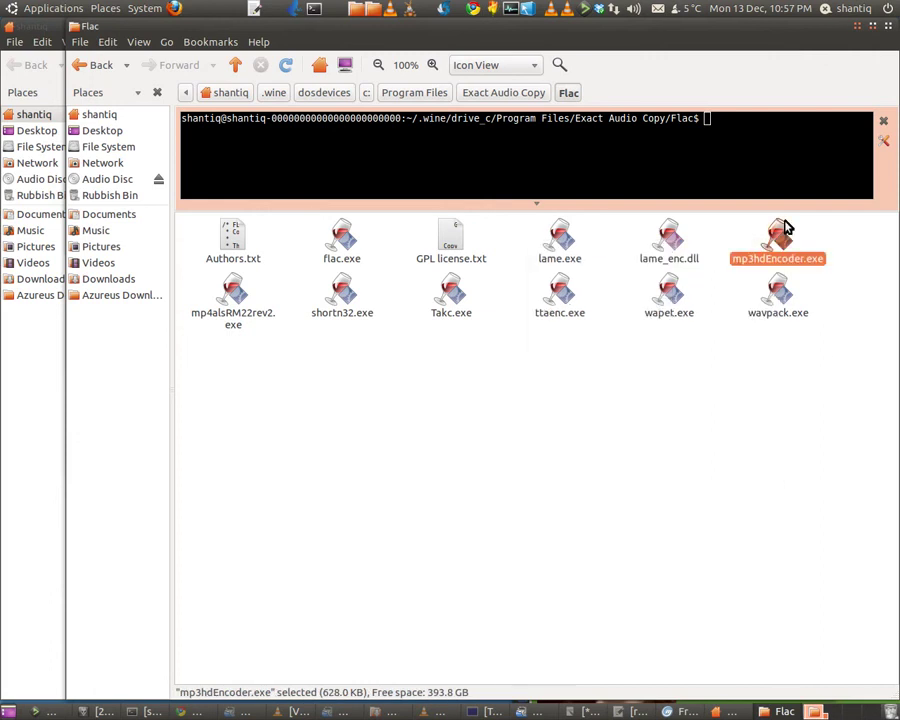
{"action": "left_click", "coordinate": [886, 30]}
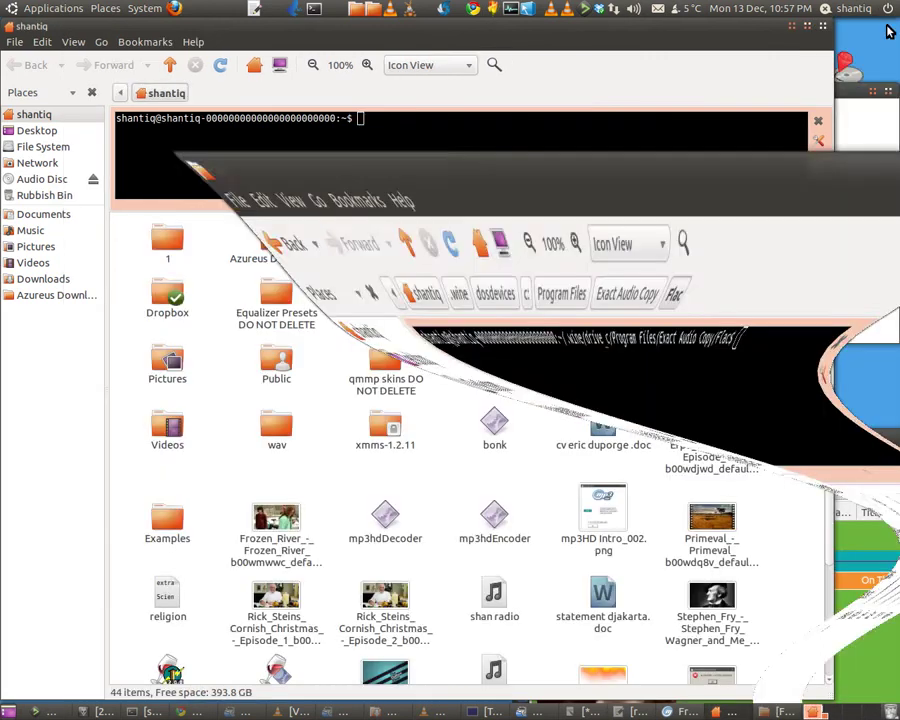
{"action": "left_click", "coordinate": [826, 30]}
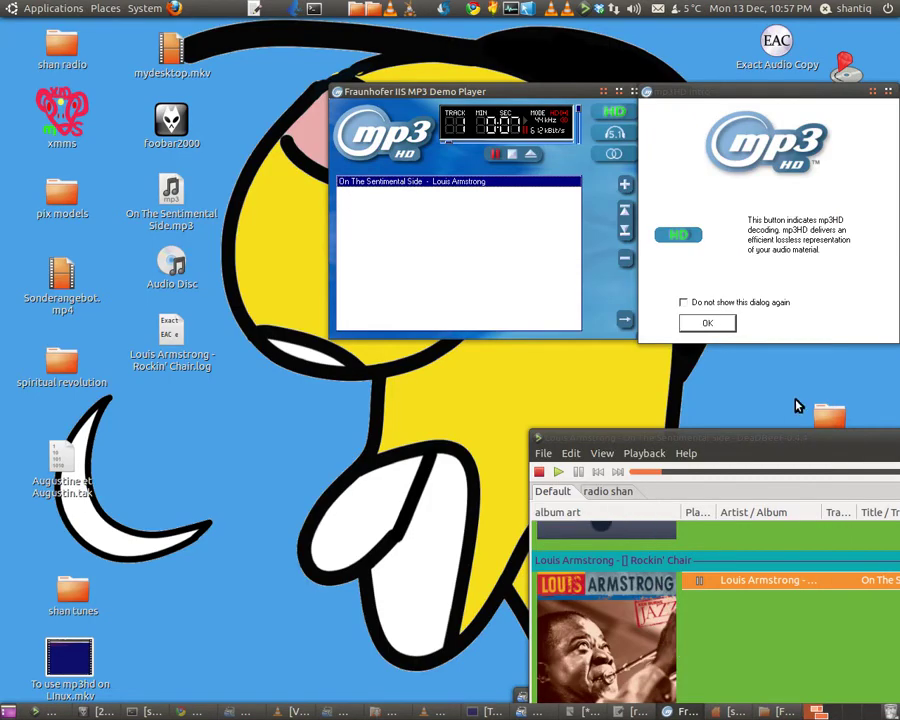
- Move the DeaDBeeF window up so its playlist and equalizer are in view
{"action": "left_click_drag", "start_coordinate": [786, 436], "coordinate": [646, 262]}
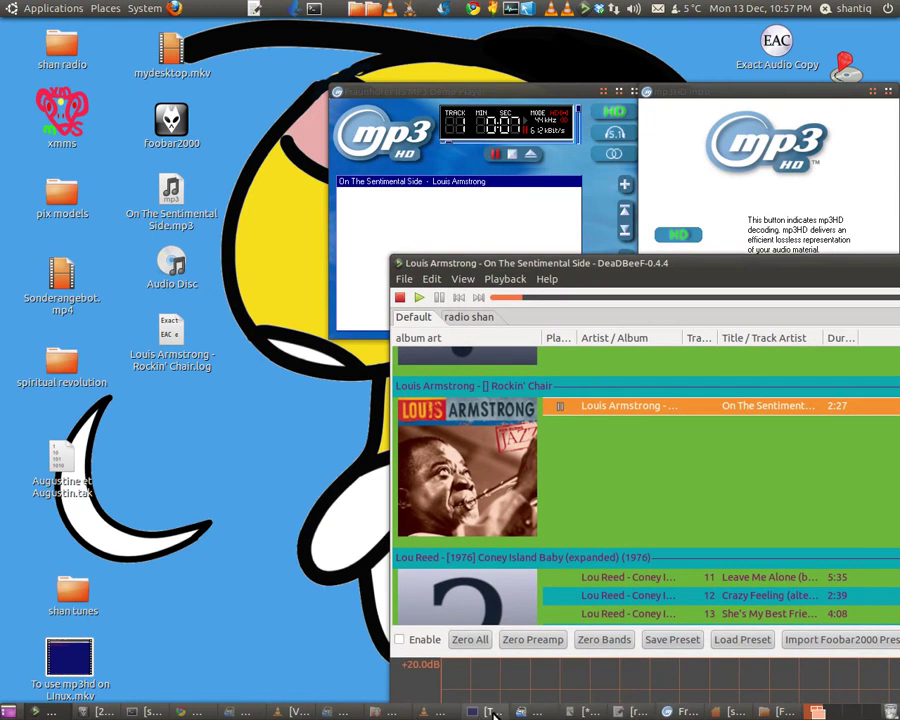
{"action": "left_click", "coordinate": [140, 711]}
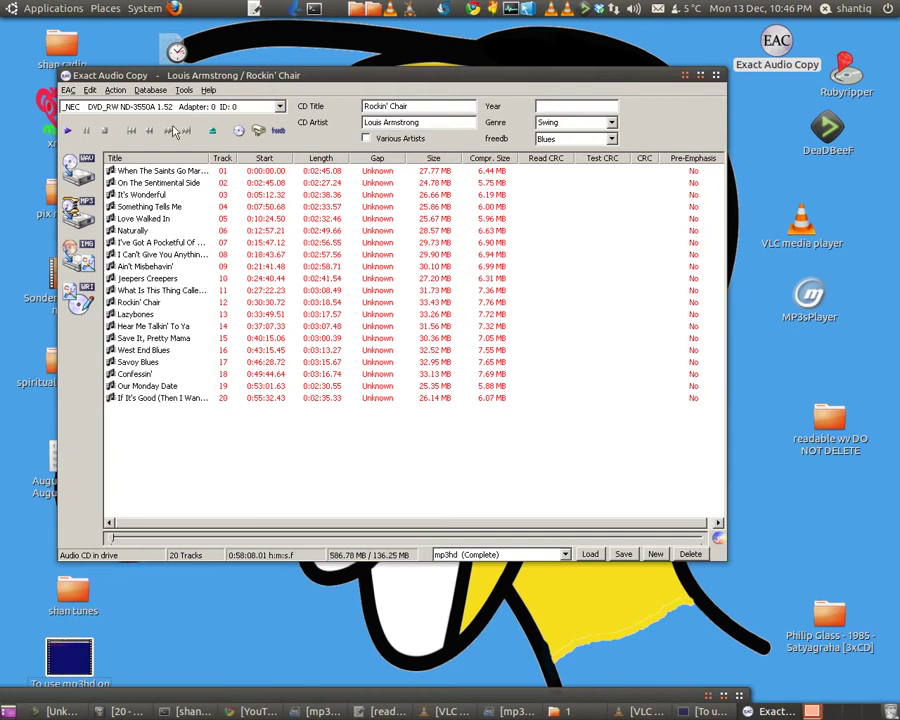
- Reposition the Exact Audio Copy window, browse the Flac folder in the command-line encoder selection for mp3hdEncoder.exe, and cancel the selection
{"action": "left_click_drag", "start_coordinate": [338, 80], "coordinate": [392, 138]}
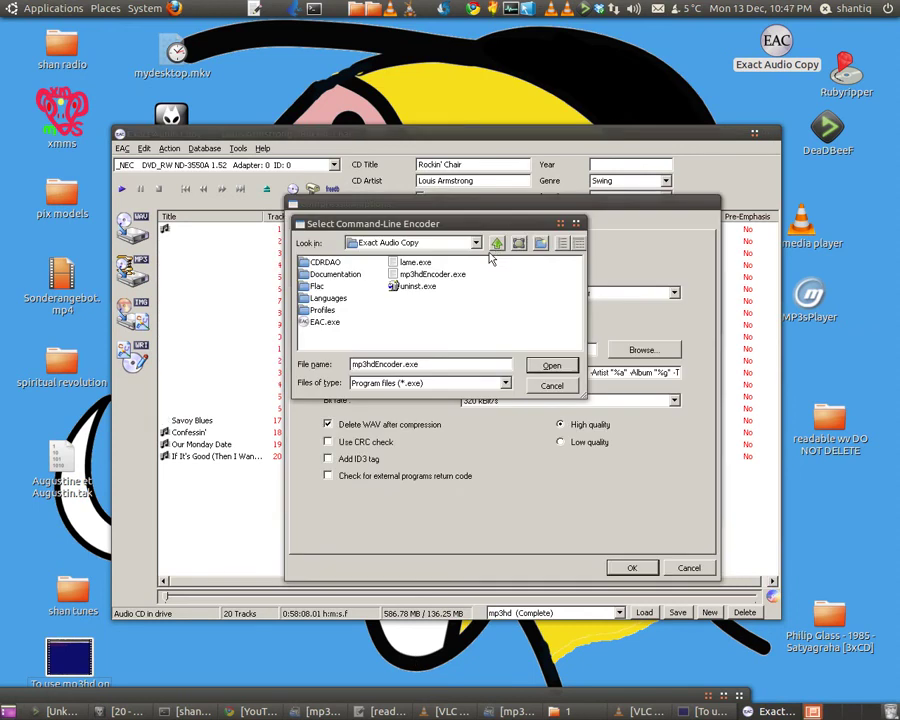
{"action": "double_click", "coordinate": [317, 288]}
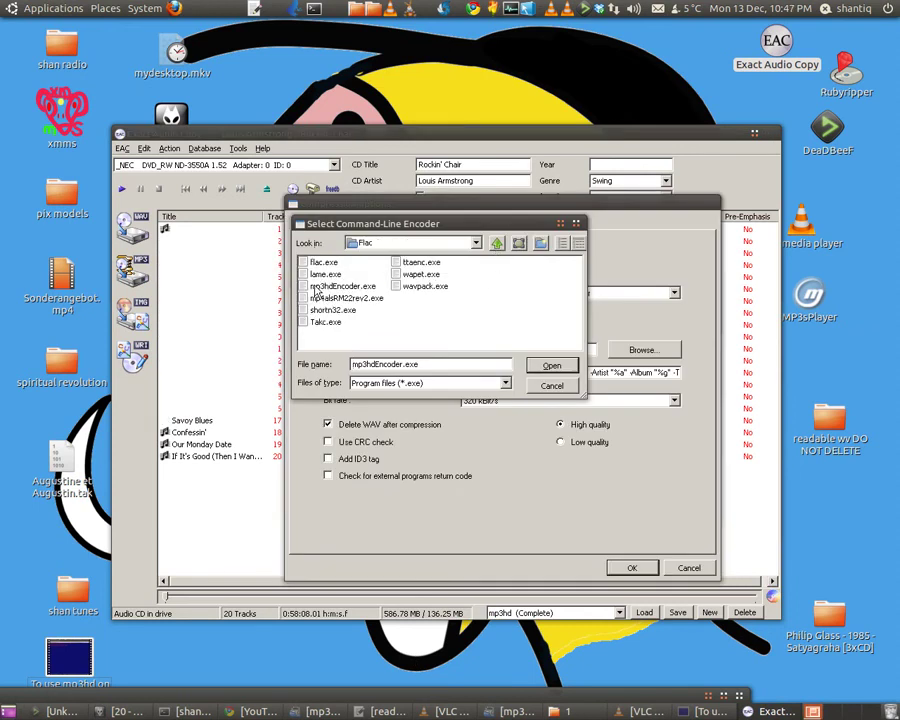
{"action": "left_click", "coordinate": [562, 387]}
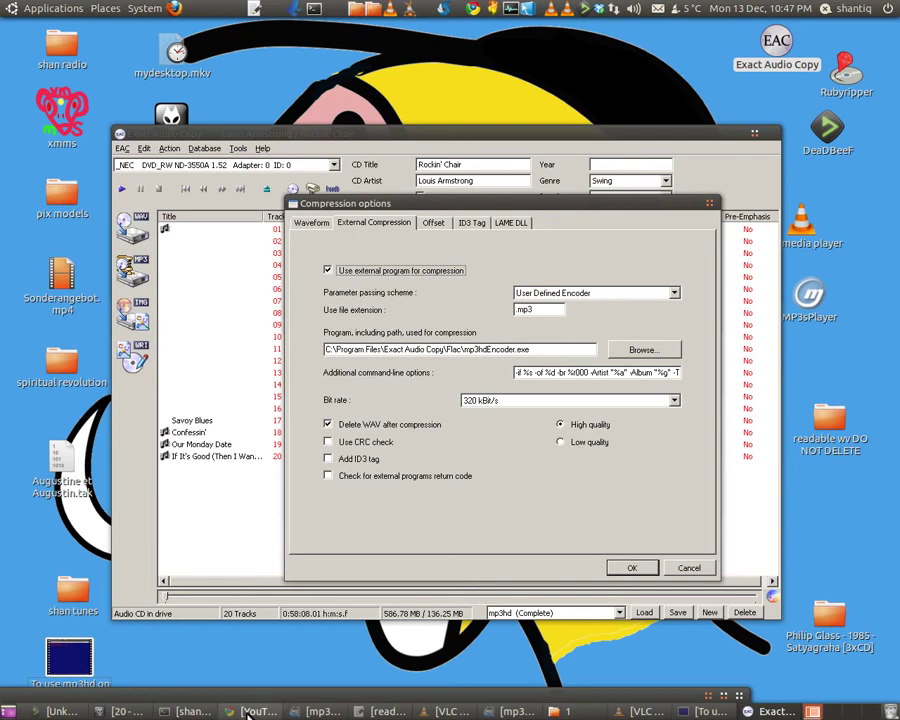
- Browse for the external compression program again and go up one level from the Flac folder
{"action": "left_click", "coordinate": [316, 711]}
{"action": "left_click", "coordinate": [316, 711]}
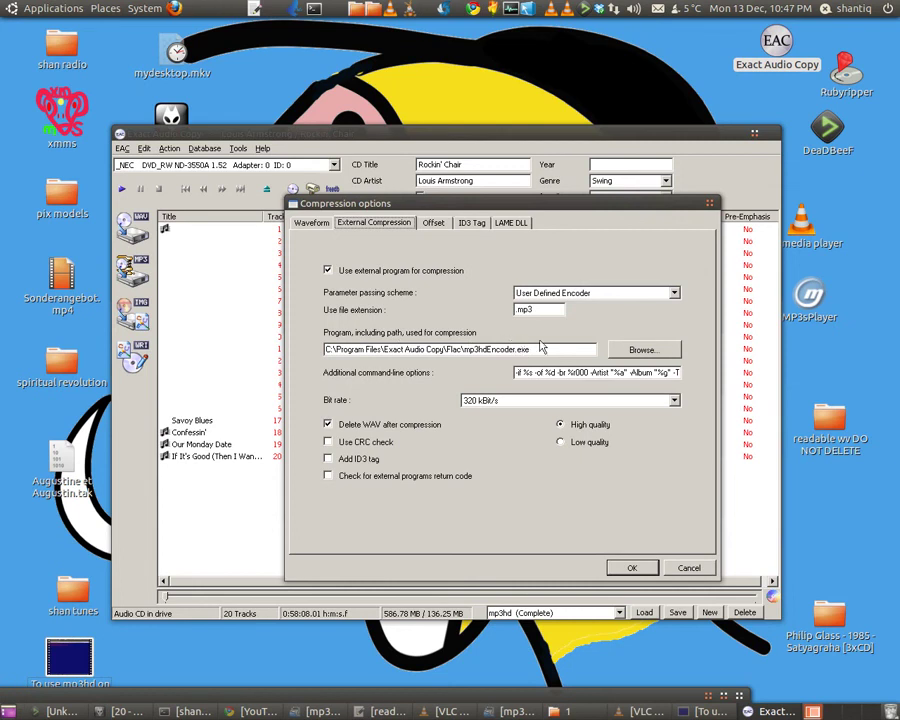
{"action": "left_click", "coordinate": [662, 352]}
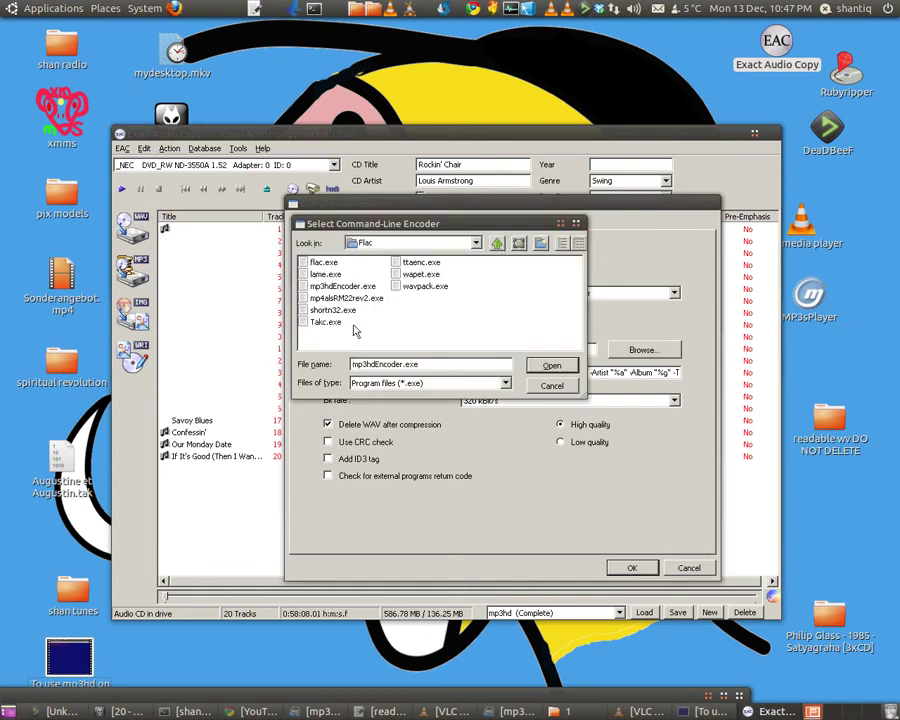
{"action": "left_click", "coordinate": [496, 246]}
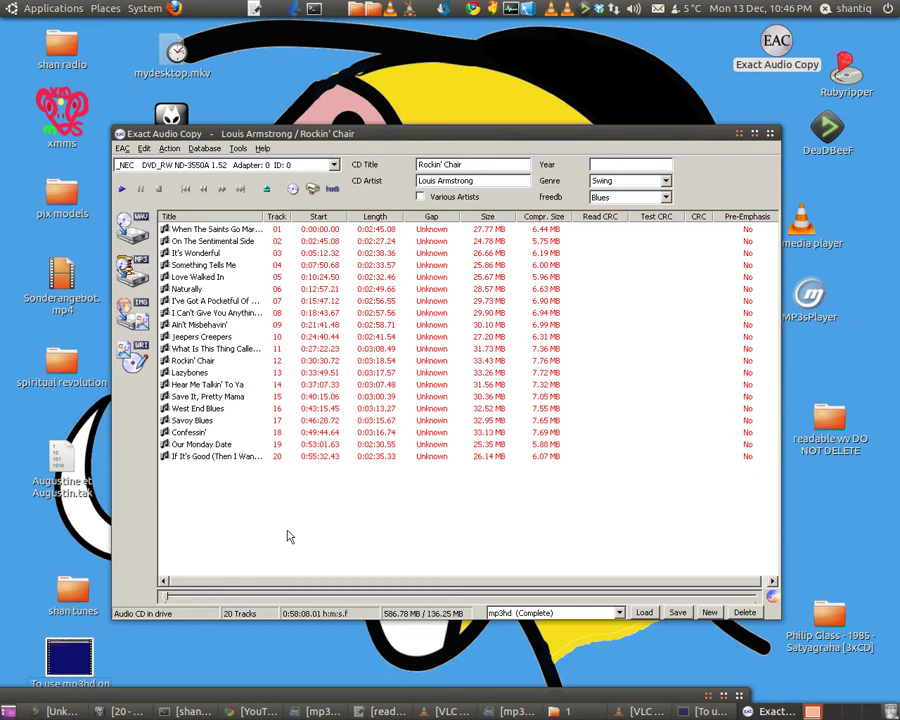
- Look up the remote freedb option for getting CD information and dismiss it without running it
{"action": "left_click", "coordinate": [206, 149]}
{"action": "mouse_move", "coordinate": [244, 231]}
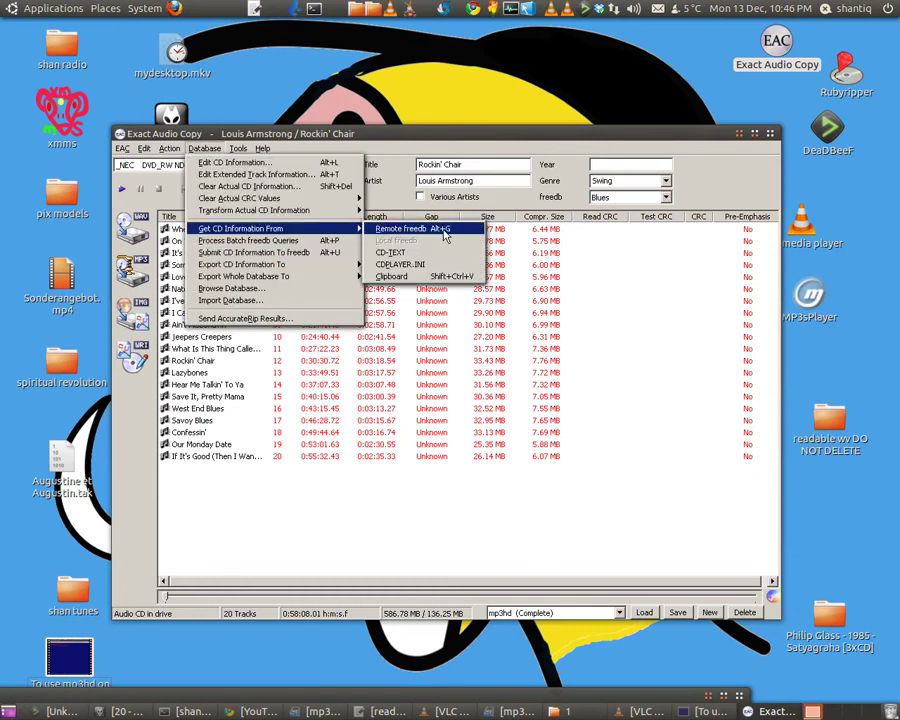
{"action": "left_click", "coordinate": [400, 412]}
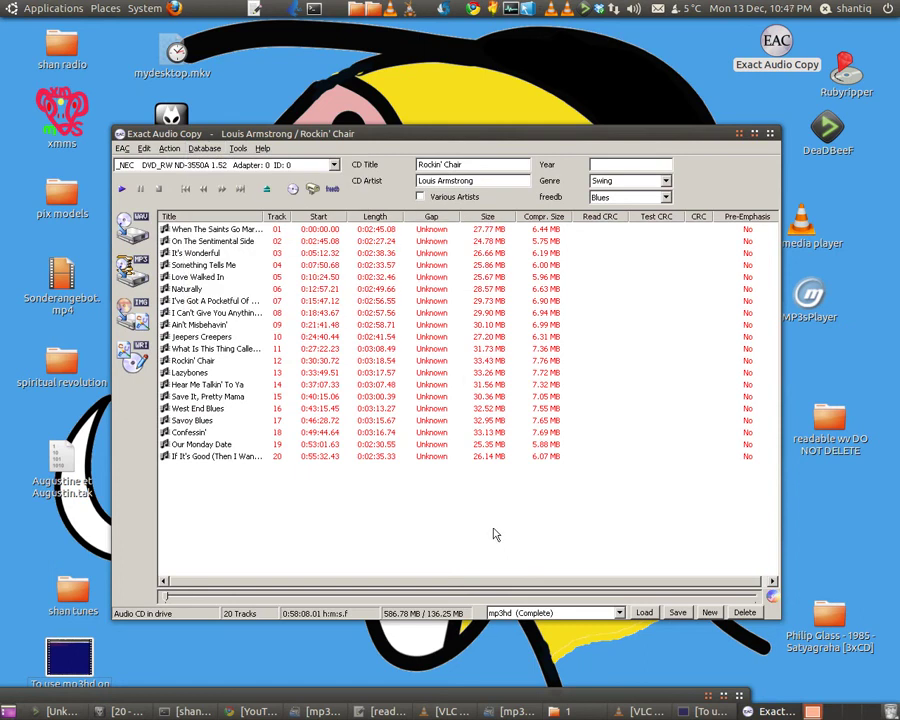
- Open the compression options, show the External Compression settings and move the dialog so the track titles stay visible
{"action": "key", "text": "F11"}
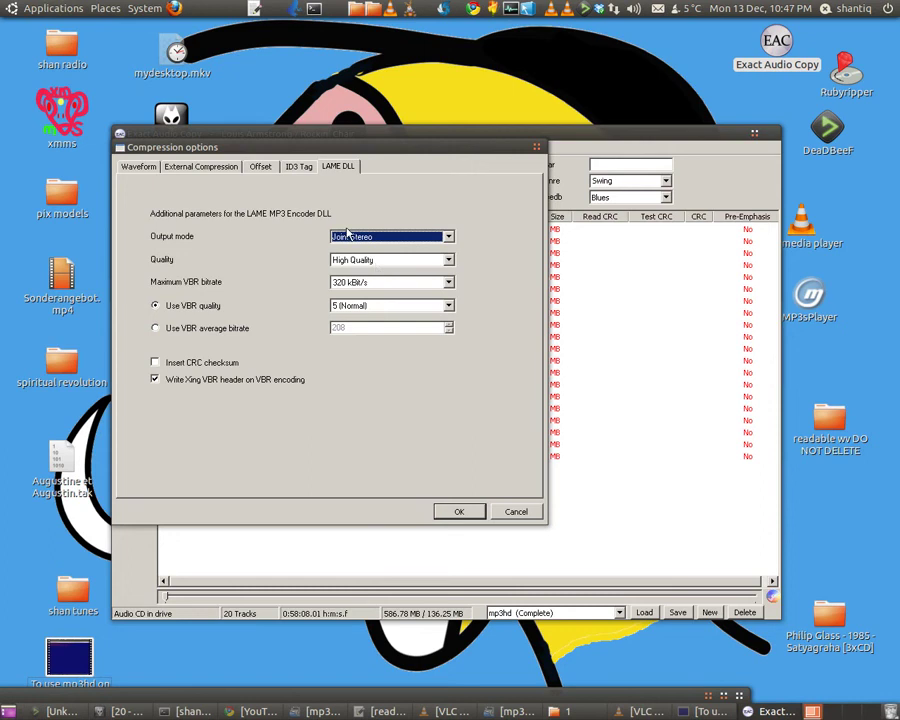
{"action": "left_click", "coordinate": [181, 170]}
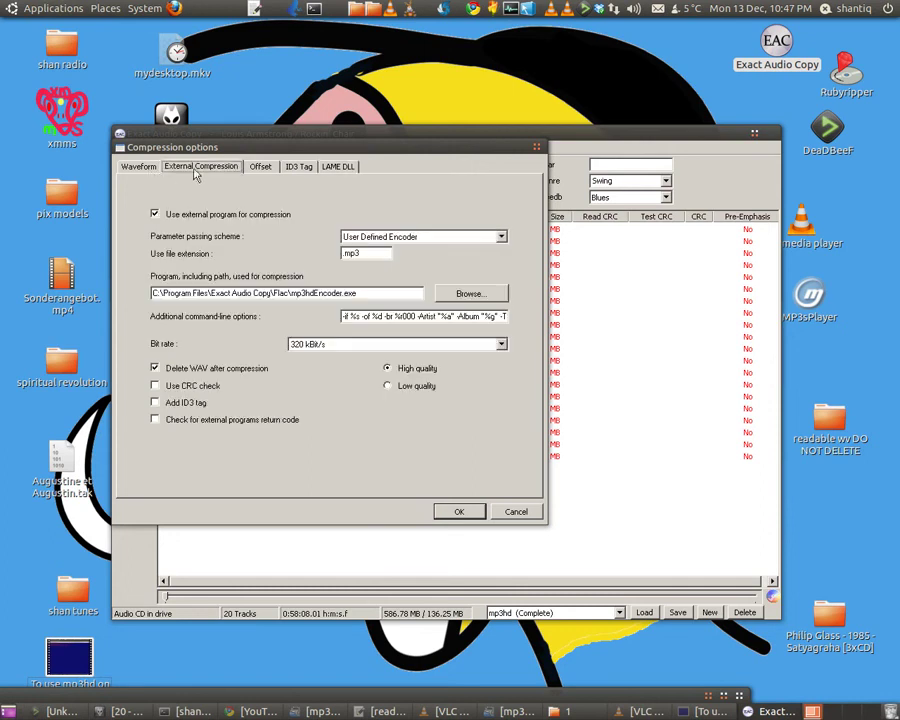
{"action": "left_click_drag", "start_coordinate": [227, 149], "coordinate": [381, 215]}
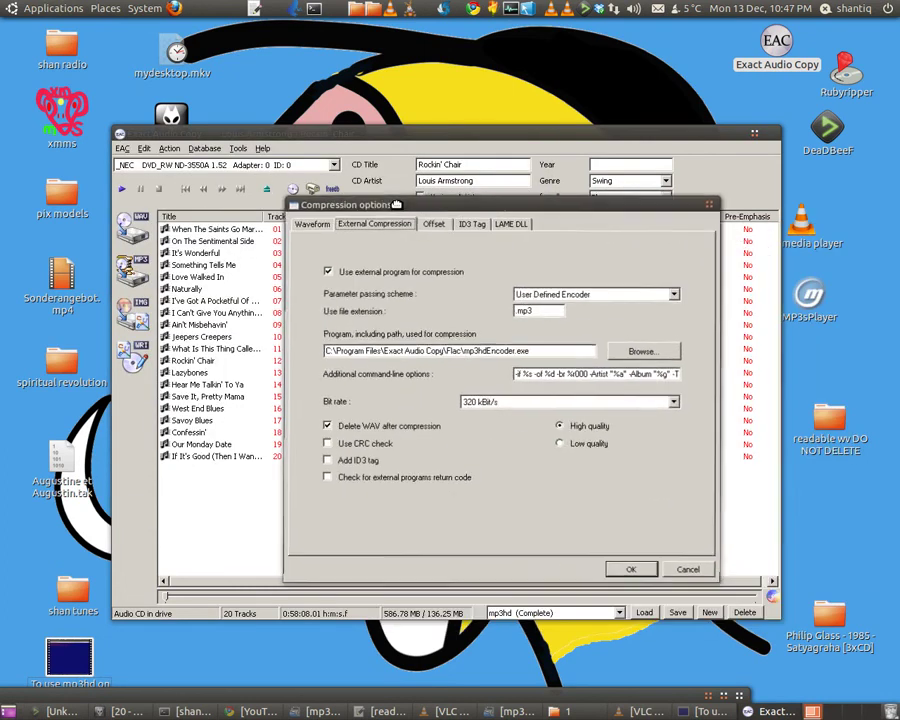